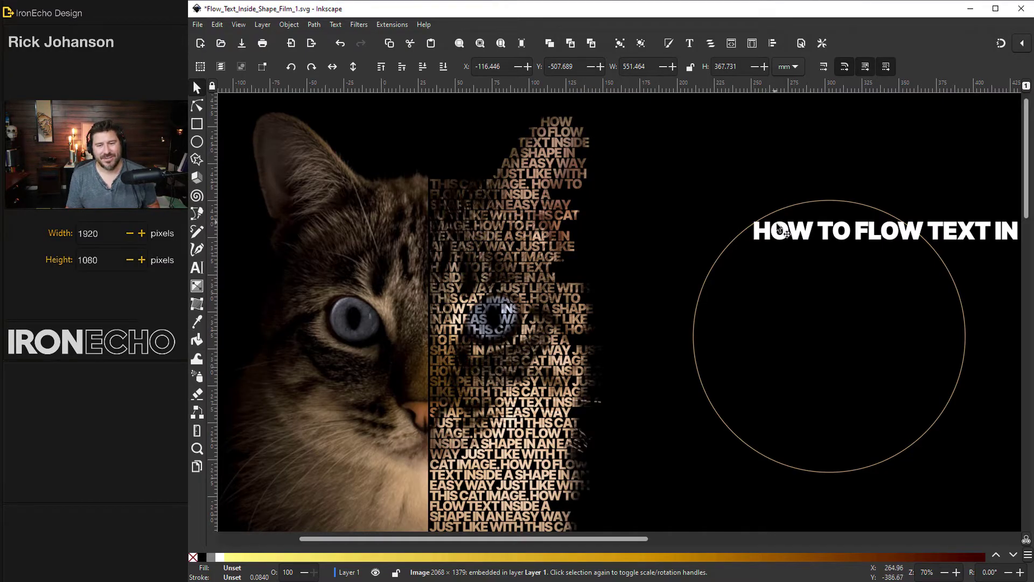
Select the HOW TO FLOW TEXT IN headline together with the circle, ready to flow into frame.
click(336, 25)
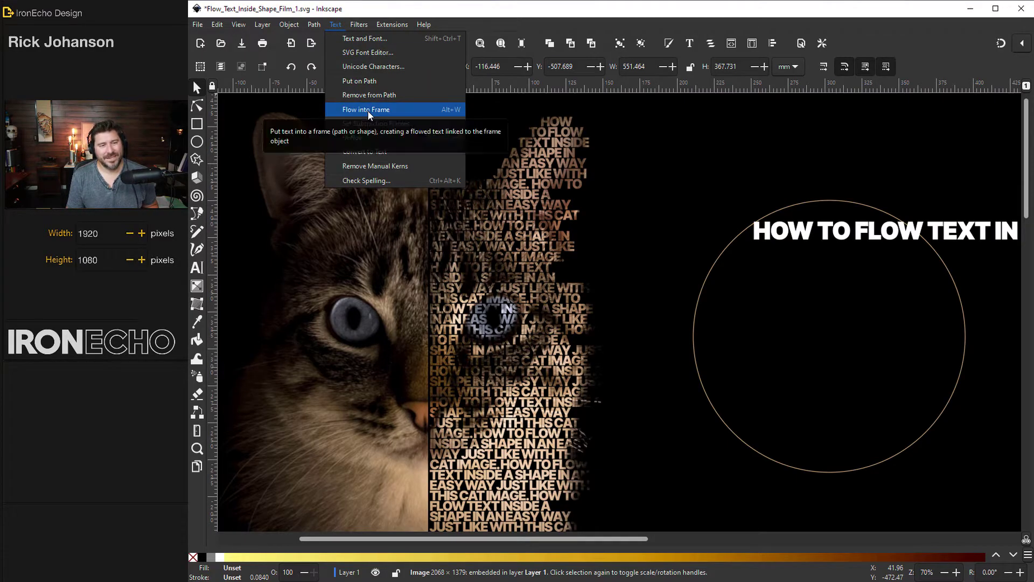
click(786, 235)
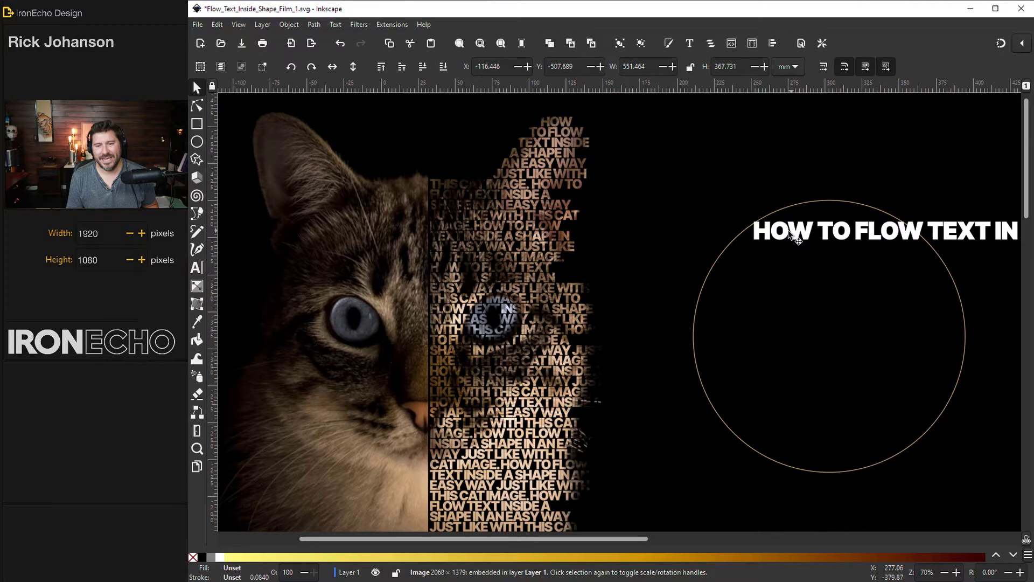
click(810, 235)
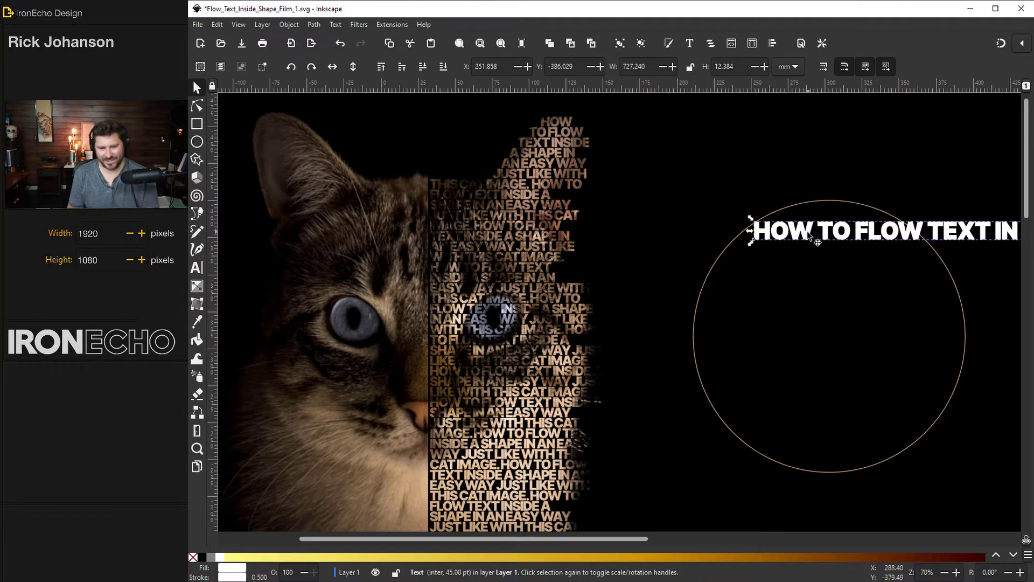
shift+click(730, 245)
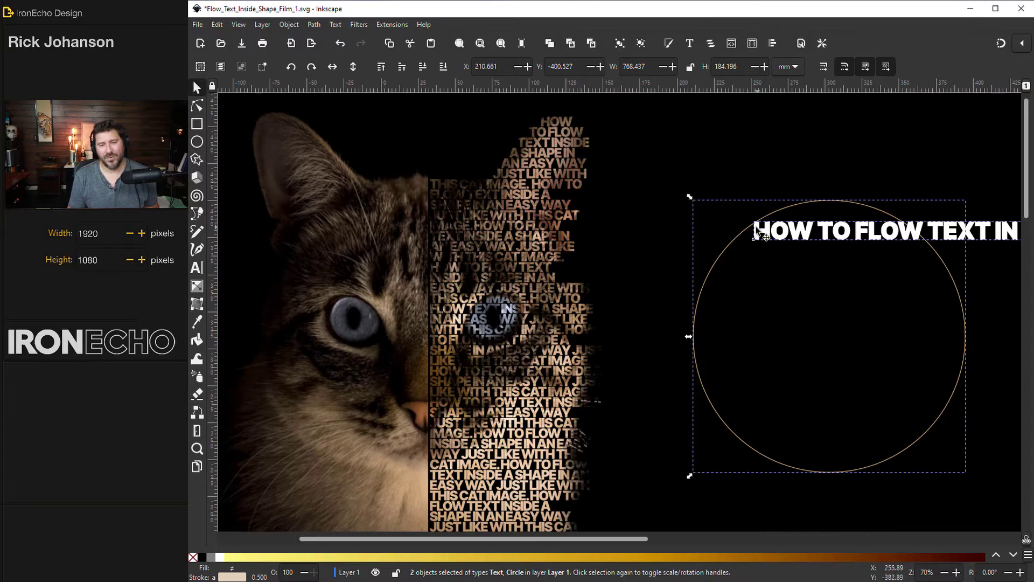
click(335, 24)
Flow the headline into the circle, then move down to the page holding only the cat photo.
click(356, 110)
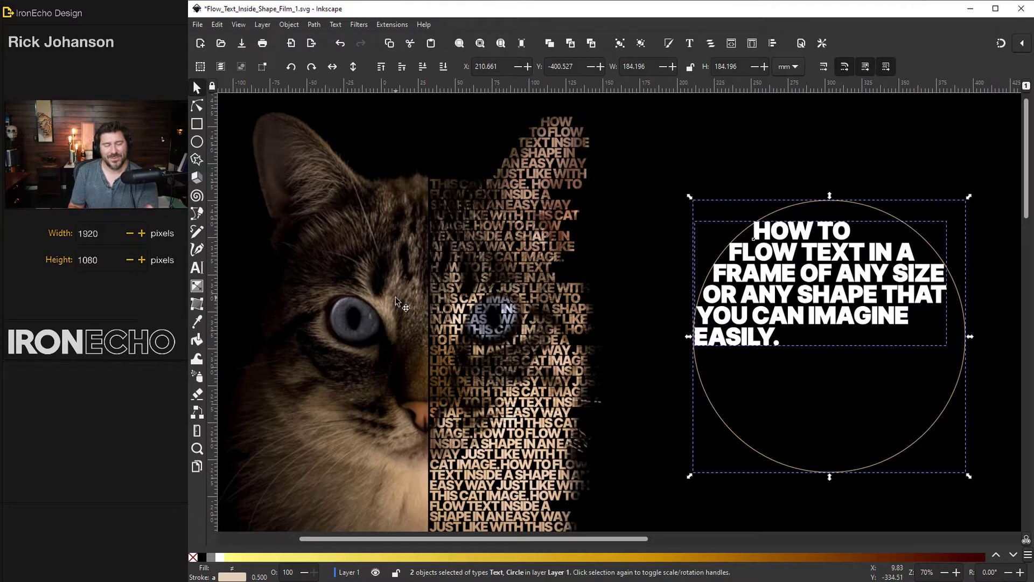
scroll(514, 306, down, 5)
scroll(517, 302, down, 5)
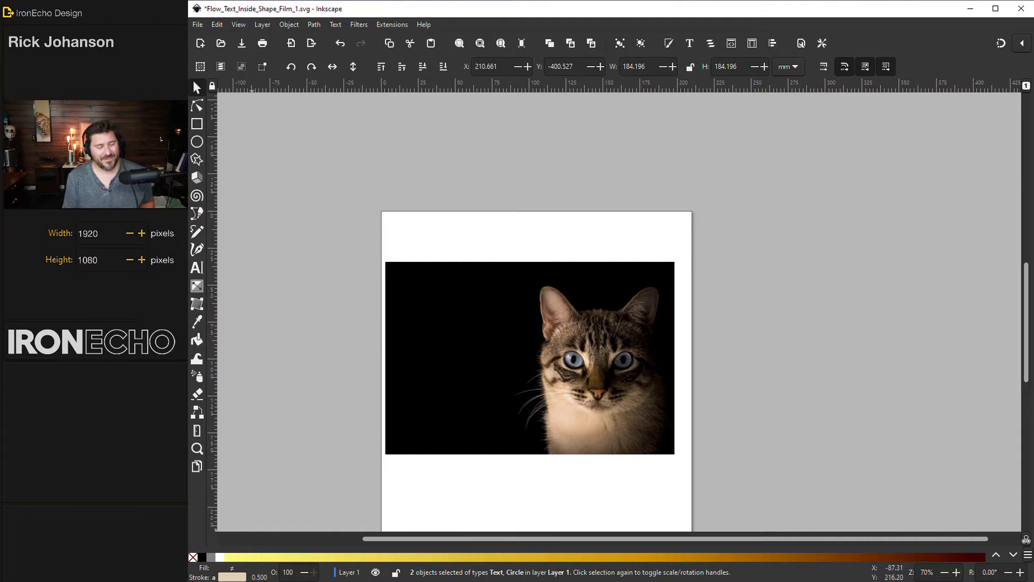
In the browser, find rawpixel's public-domain Ragdoll cat-on-black photo, then return to Inkscape.
key(alt+Tab)
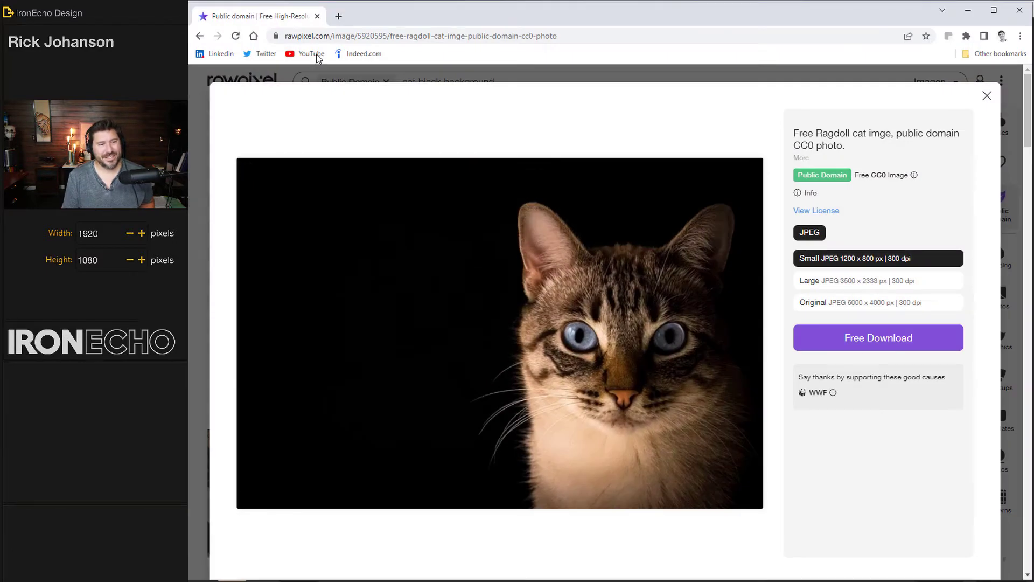
click(986, 97)
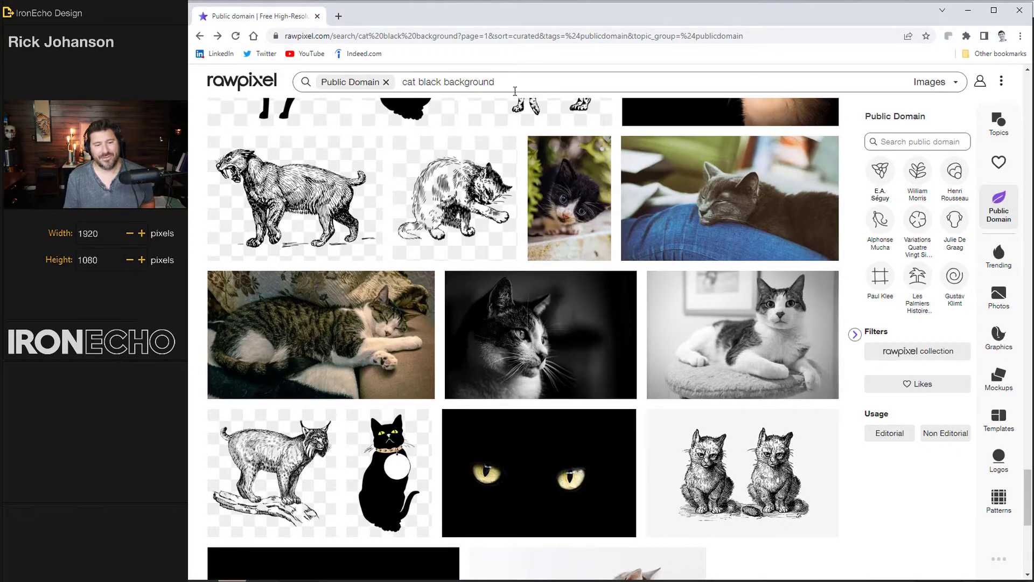
scroll(520, 350, up, 5)
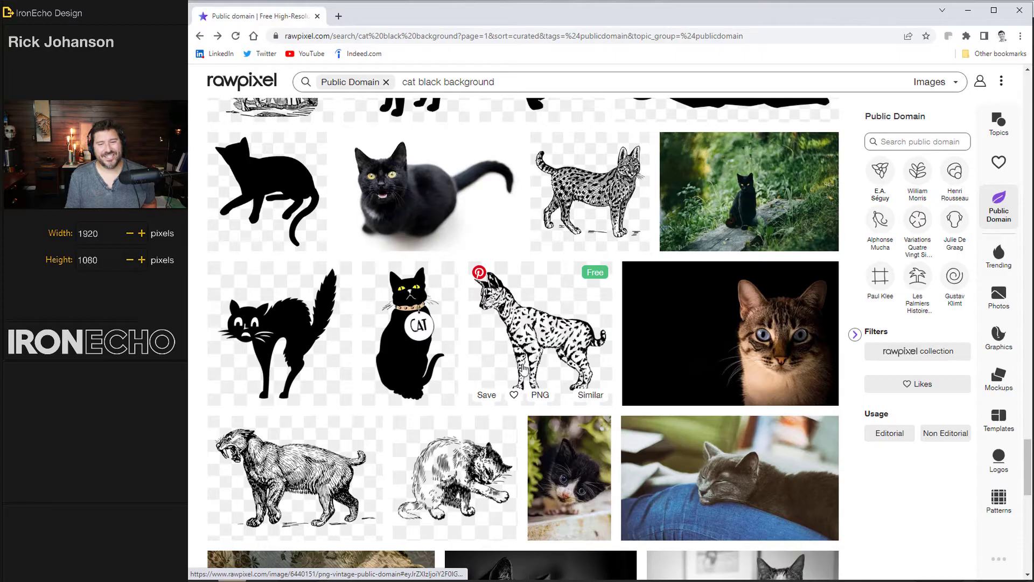
click(720, 329)
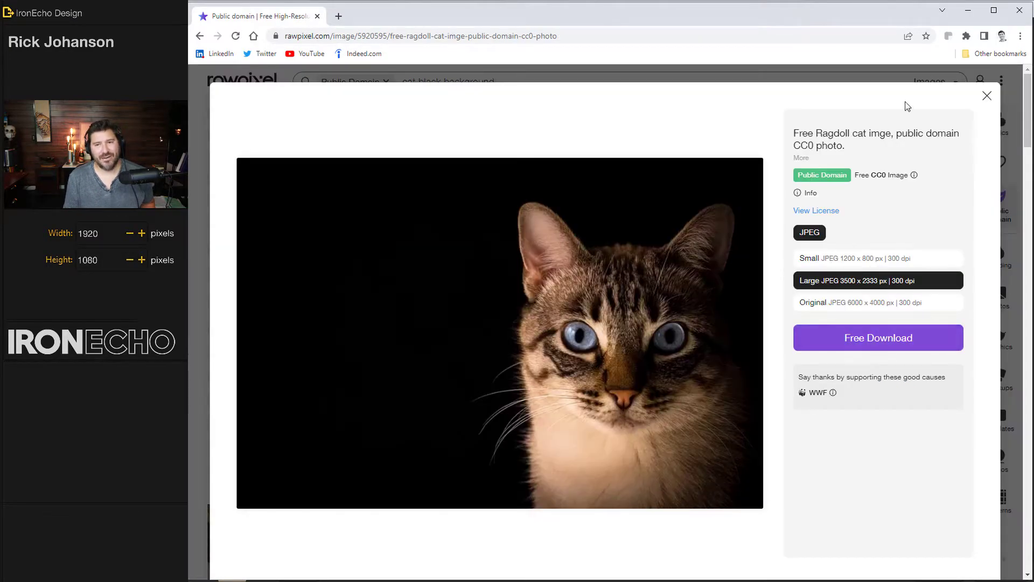
click(968, 17)
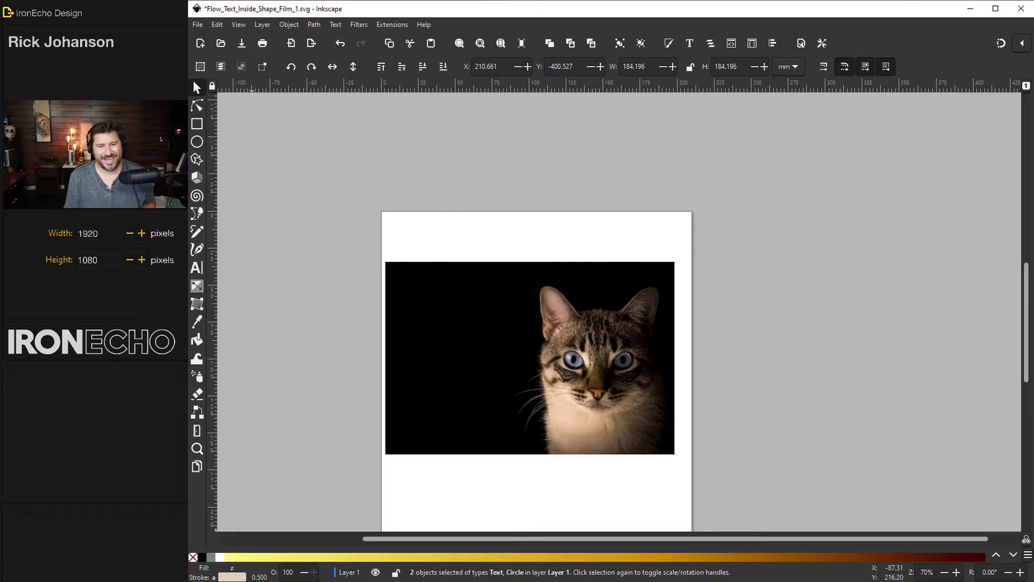
Resize the page to the selected cat photo, 195.338 × 130.225 mm, in Document Properties.
click(562, 308)
scroll(563, 308, down, 4)
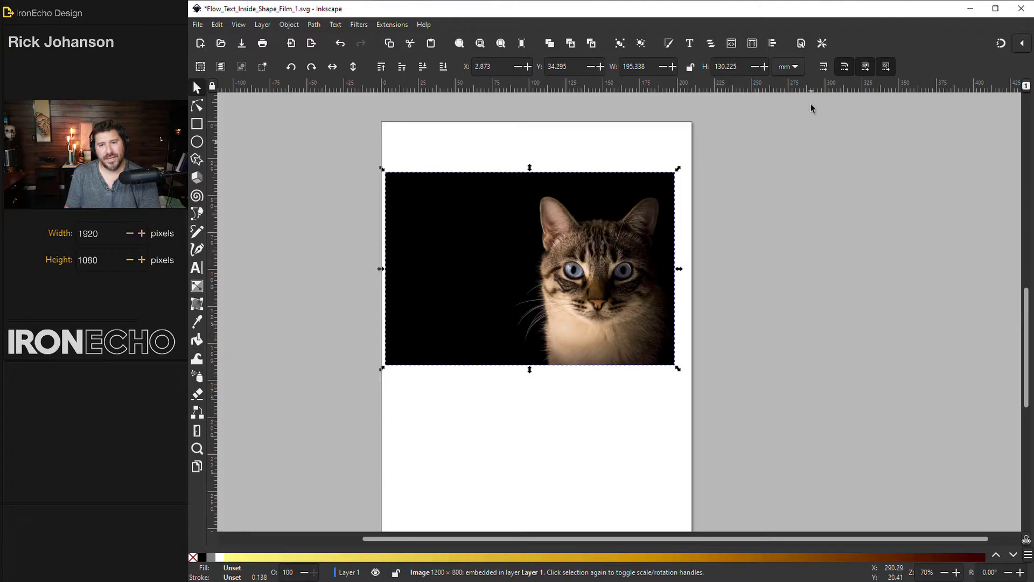
click(802, 43)
drag(383, 134, 861, 87)
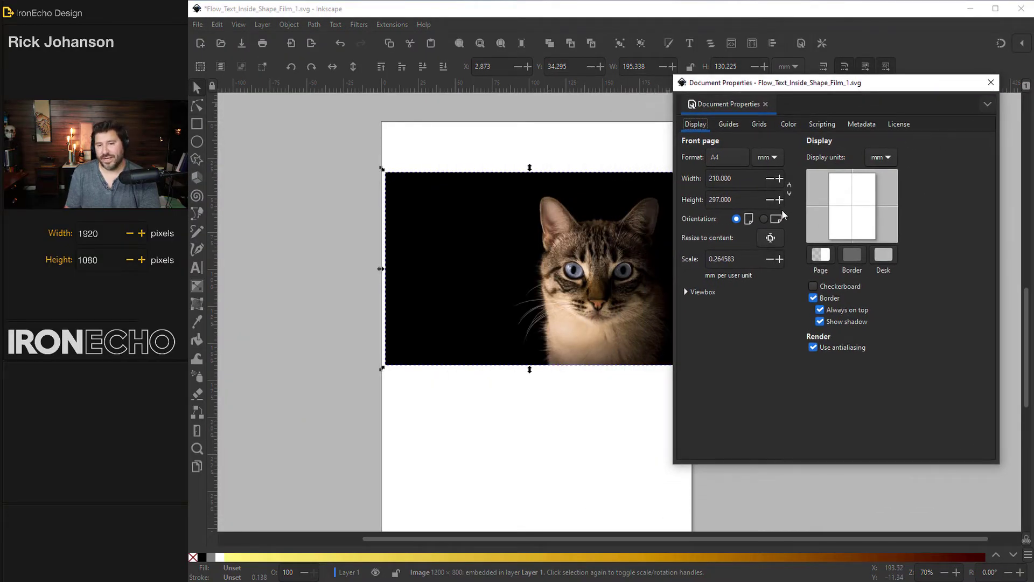
click(198, 24)
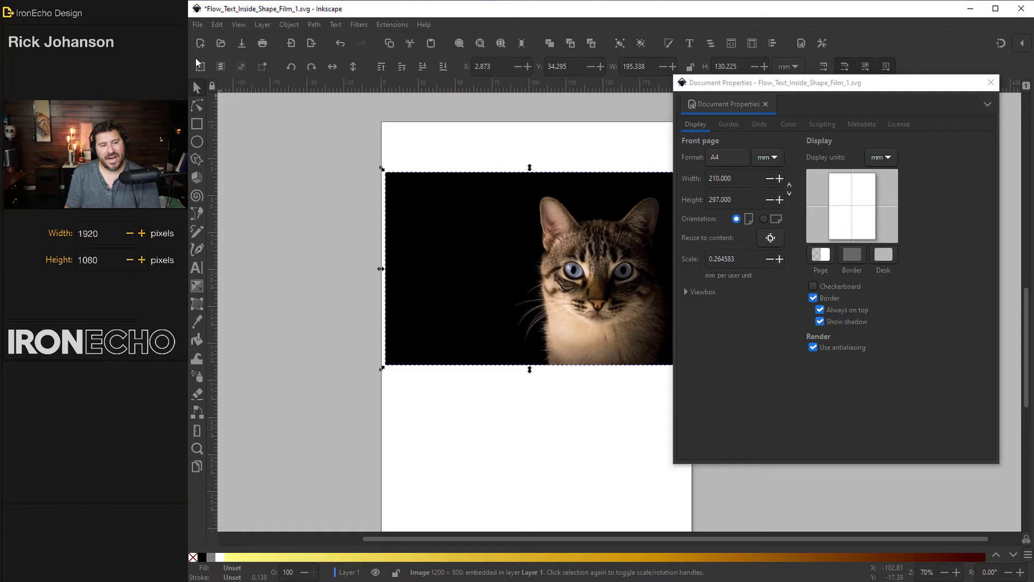
click(219, 238)
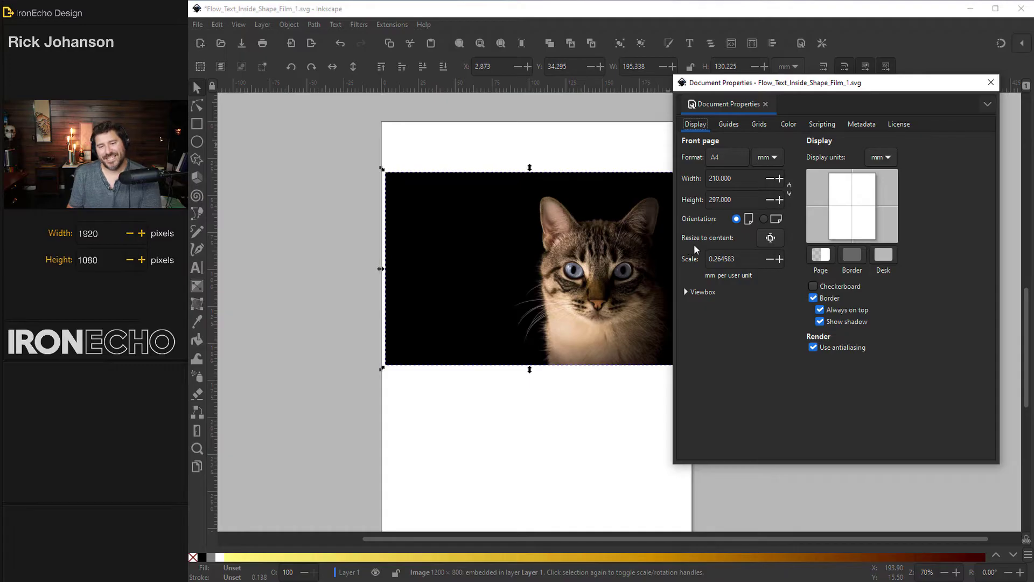
click(774, 240)
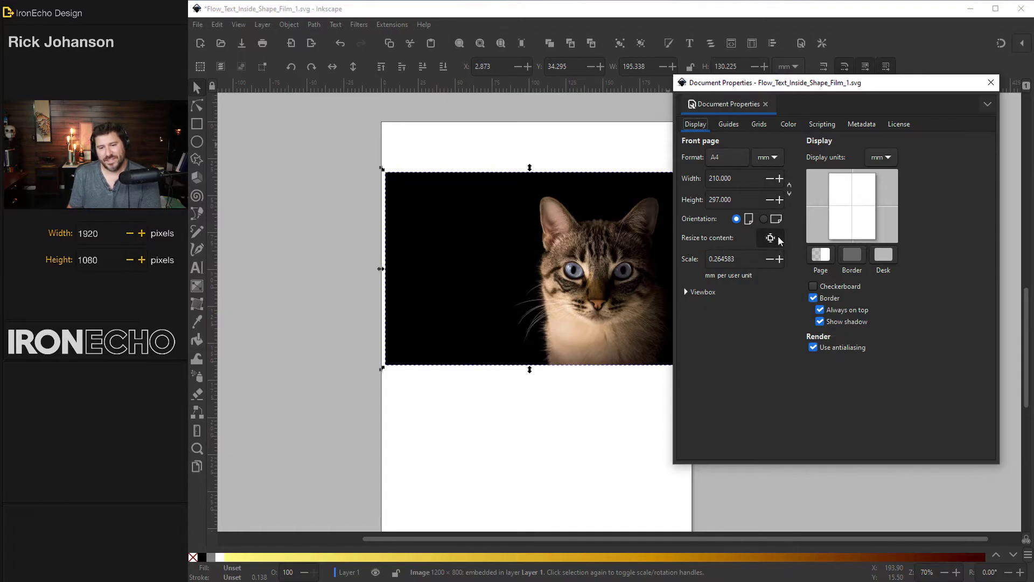
click(990, 82)
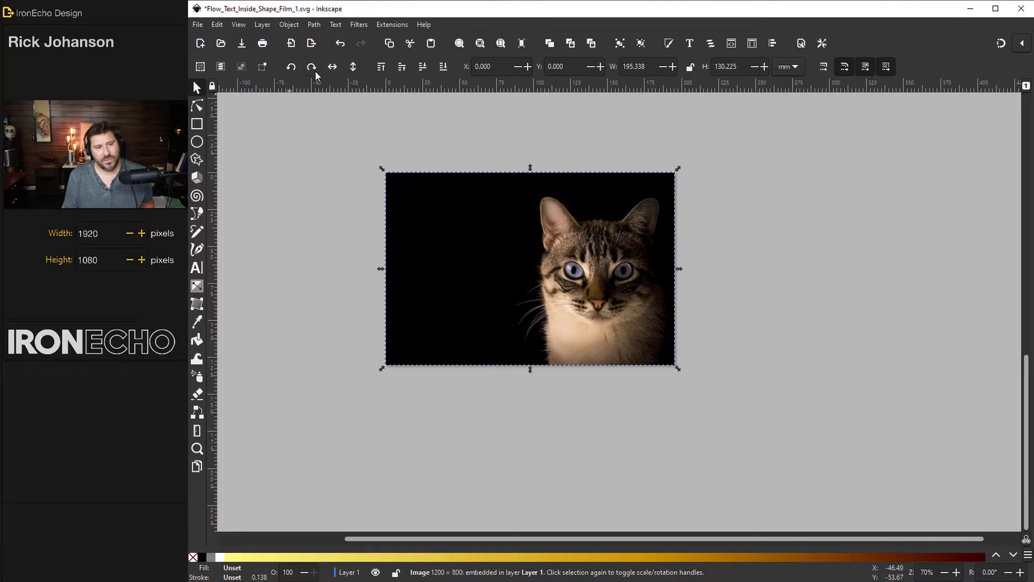
Flip the cat photo horizontally, then deselect it and zoom in on the page.
click(333, 69)
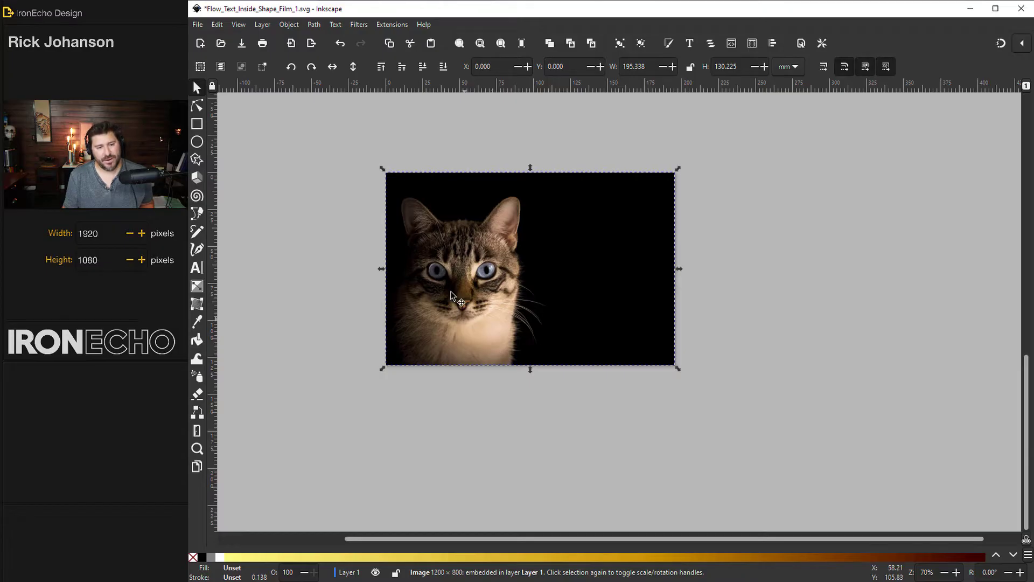
key(Escape)
key(plus)
key(plus)
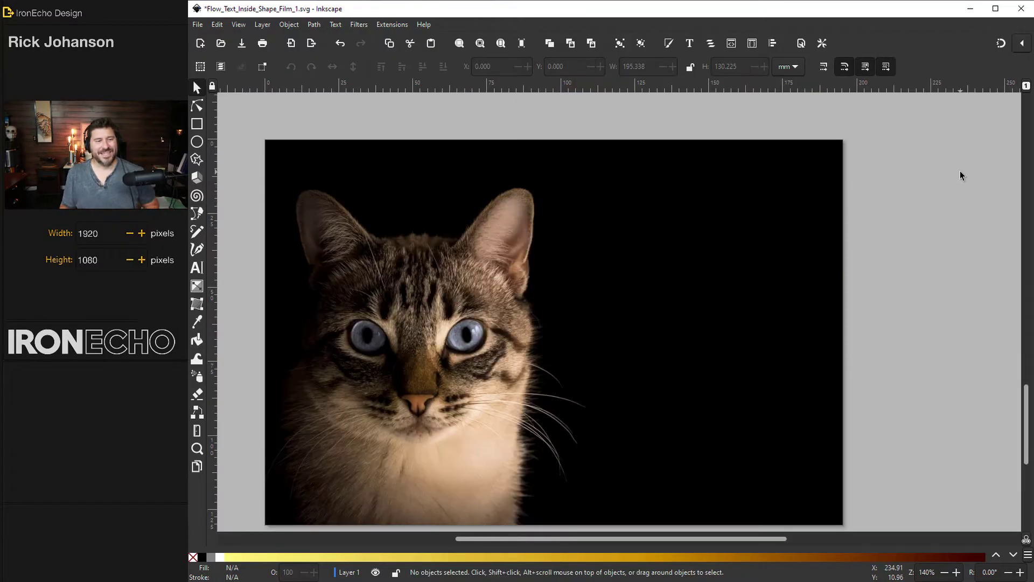
Draw a black, outline-free 172.735 × 130.213 mm rectangle over the photo's right half.
click(201, 124)
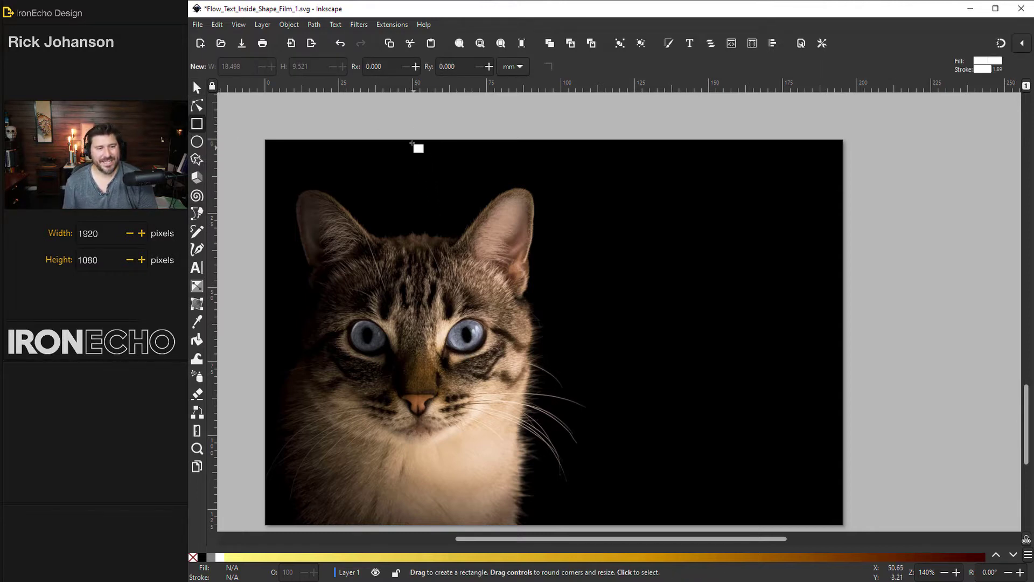
mouse_move(407, 128)
mouse_down()
mouse_move(442, 280)
mouse_move(495, 436)
mouse_move(528, 474)
mouse_move(931, 522)
mouse_up()
mouse_move(408, 127)
mouse_down()
mouse_move(431, 141)
mouse_move(421, 140)
mouse_up()
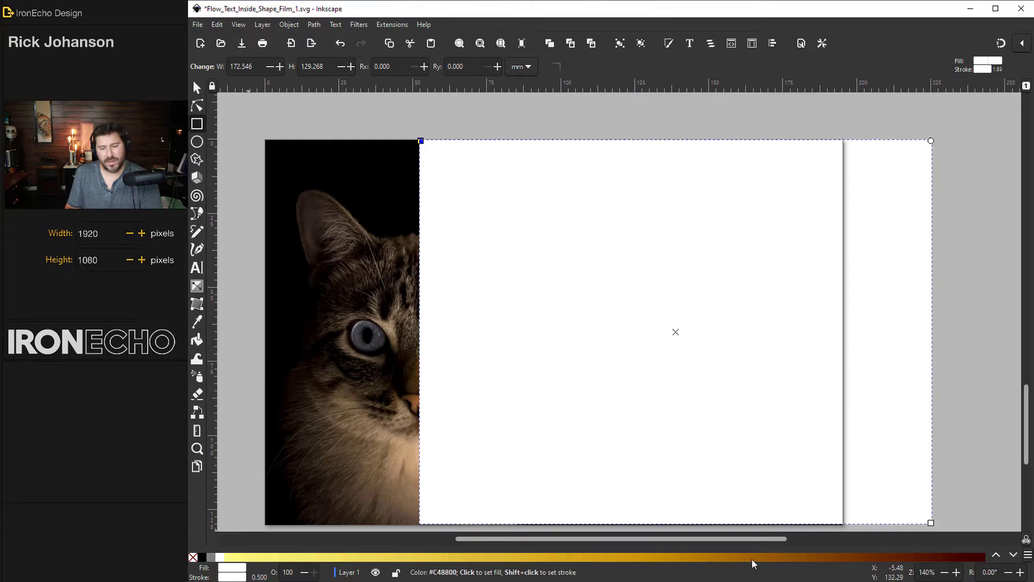
click(203, 559)
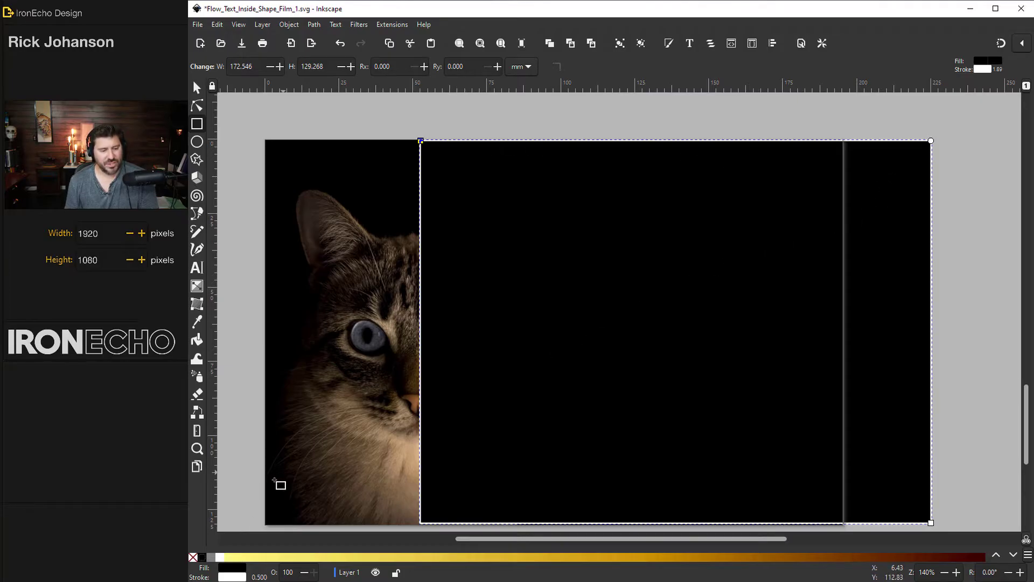
shift+click(192, 556)
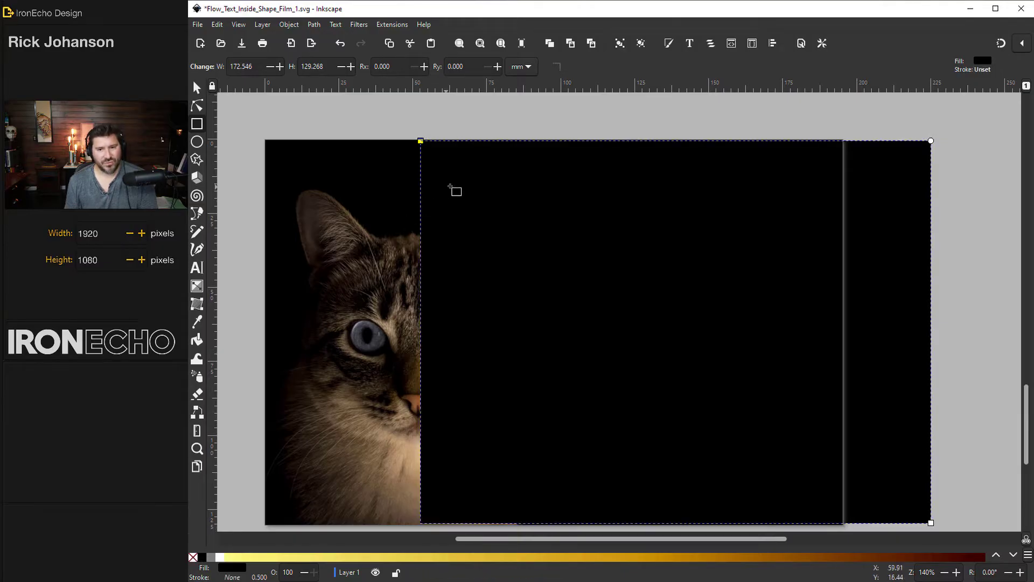
drag(930, 523, 931, 524)
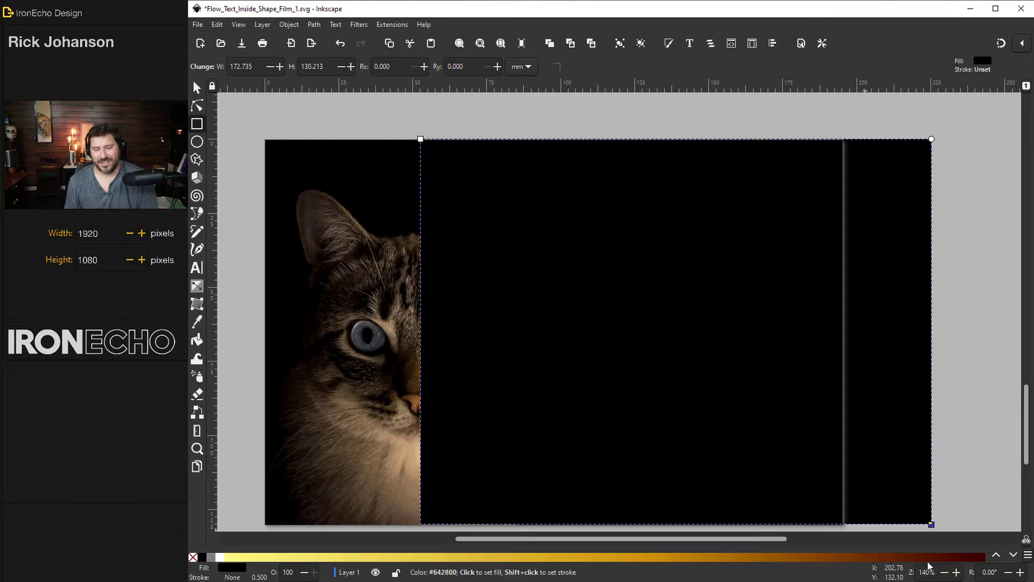
Try the Inkscape default and purple palettes, then settle on the Gold swatch palette.
click(1028, 555)
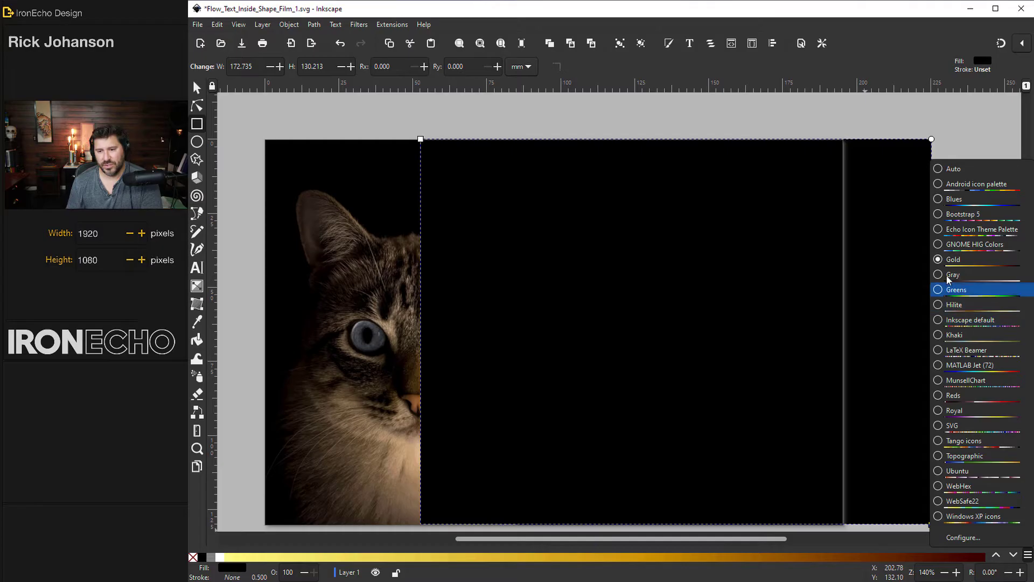
click(940, 322)
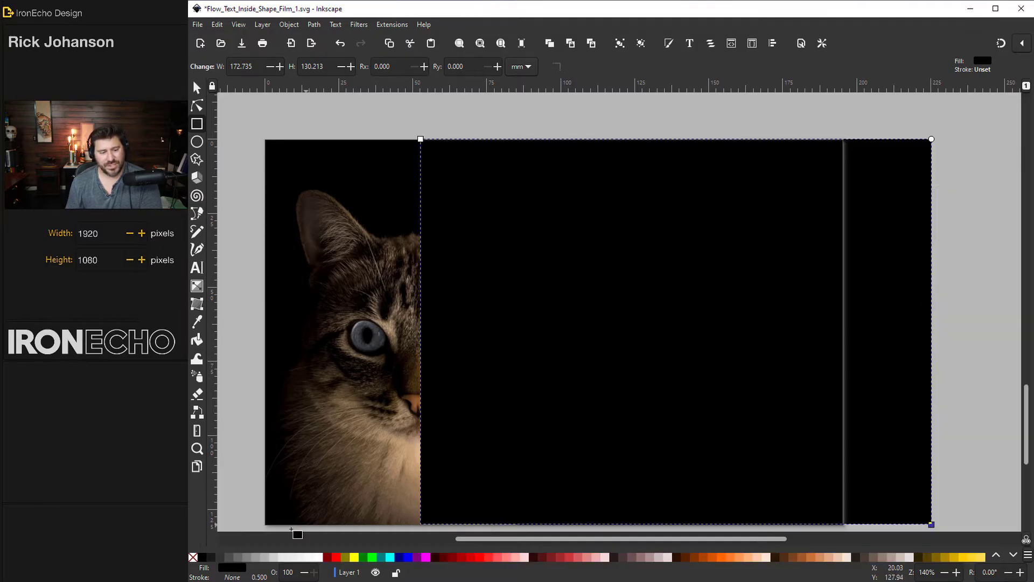
click(1027, 556)
click(956, 335)
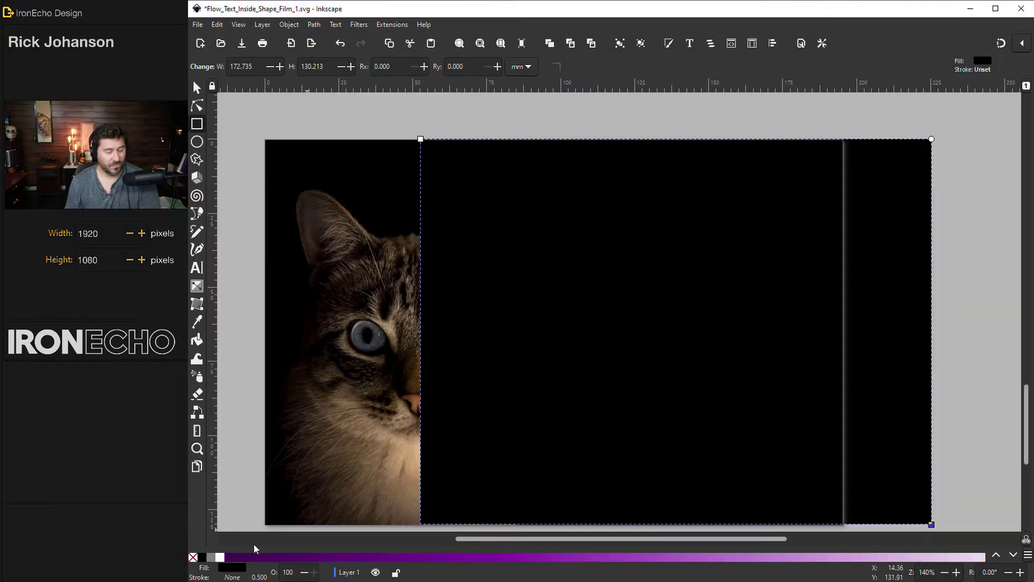
click(1028, 556)
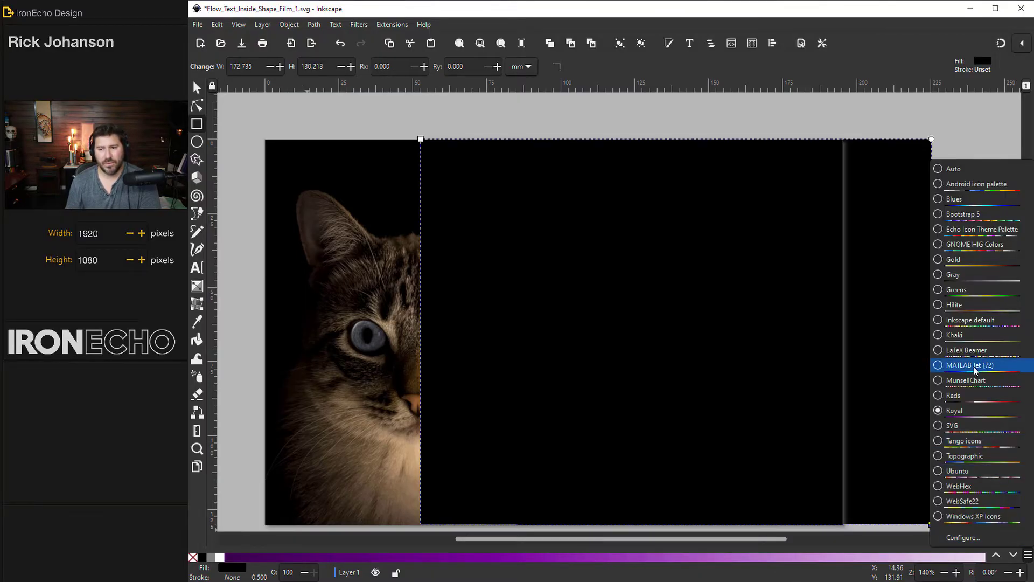
click(947, 261)
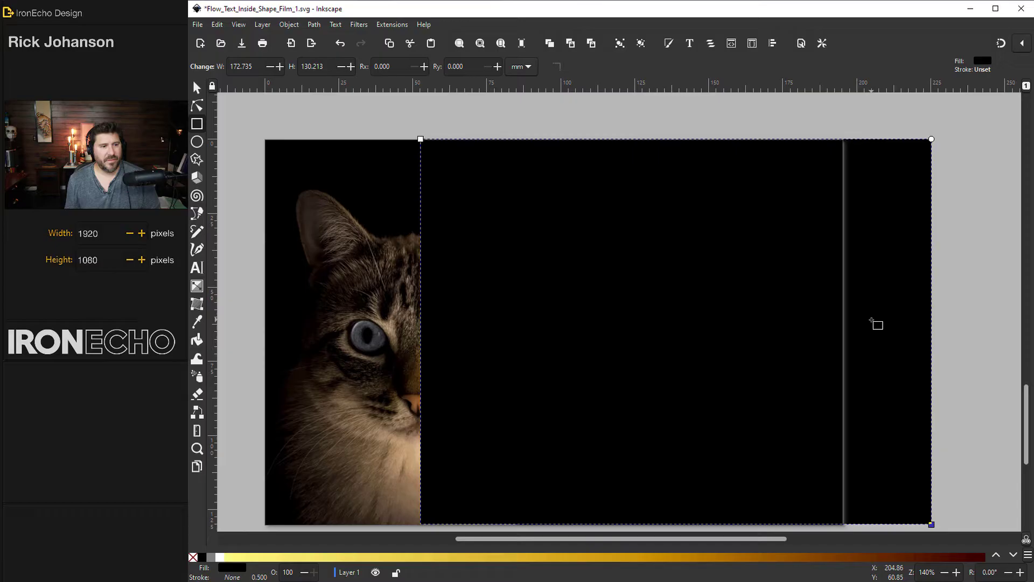
Send the black rectangle to the bottom, behind the cat photo.
click(196, 87)
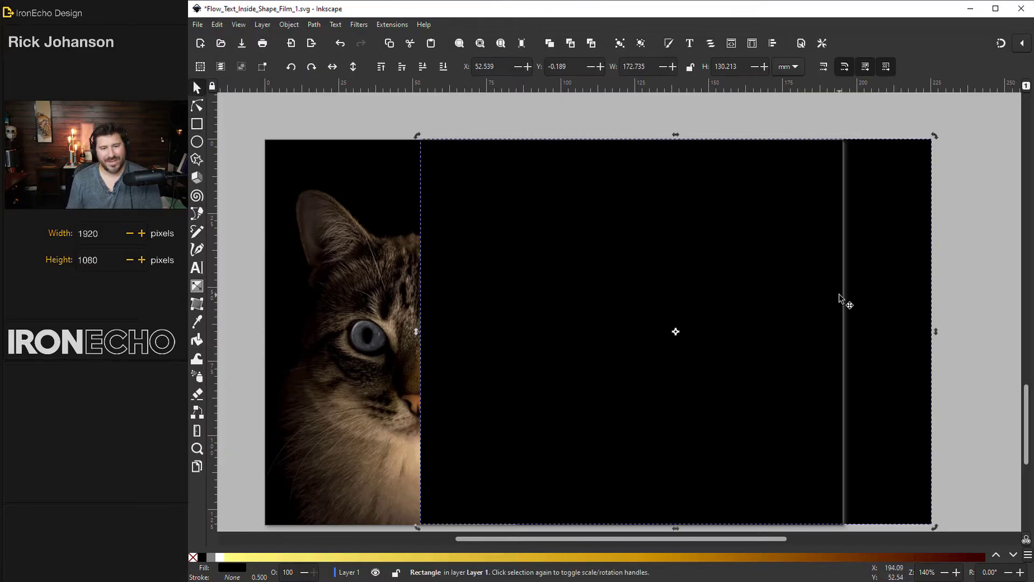
click(440, 70)
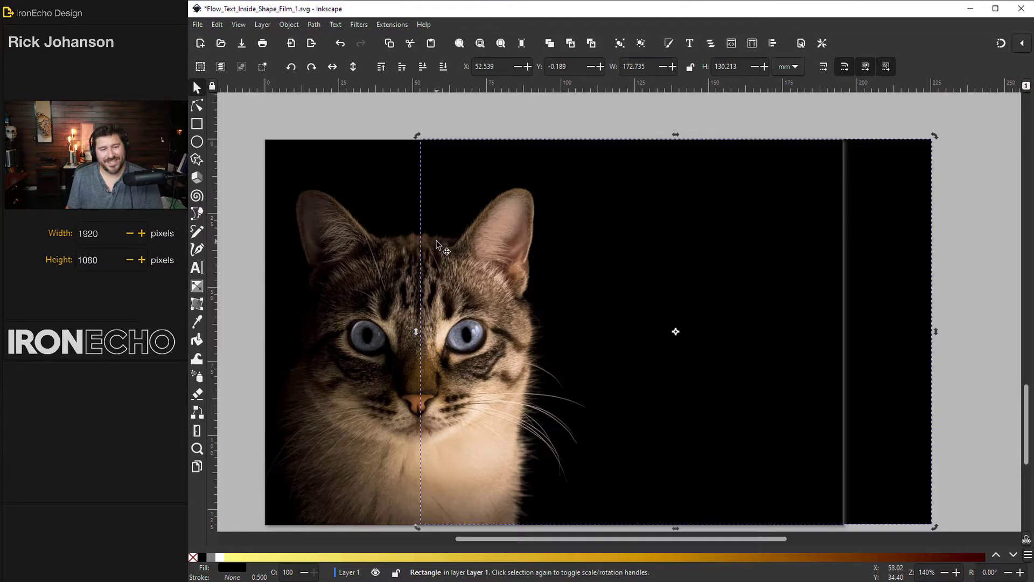
key(b)
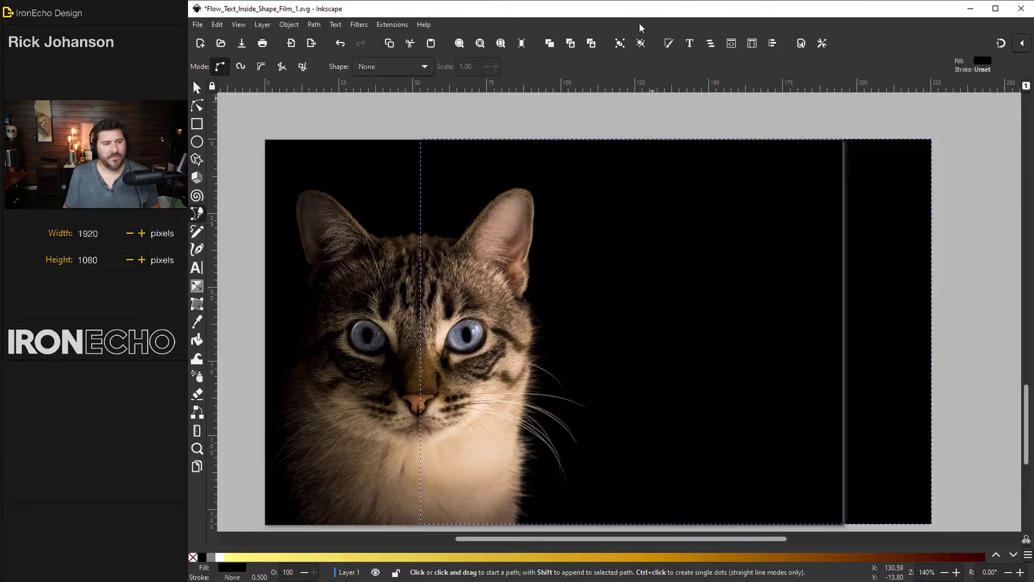
click(295, 23)
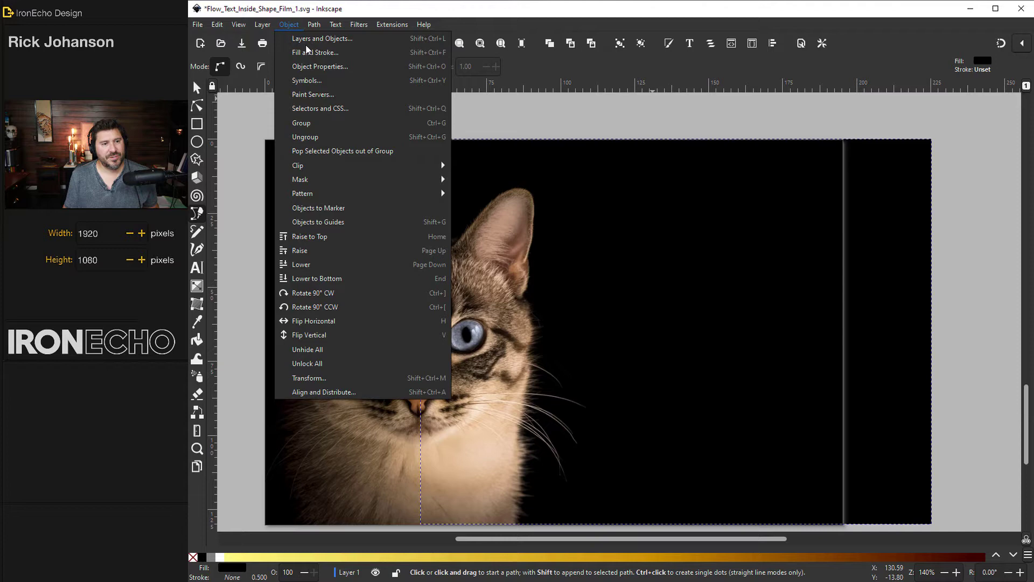
click(308, 53)
Draw a small 10.394 × 6.426 mm rectangle above the page, filled bright green 00ff10.
key(r)
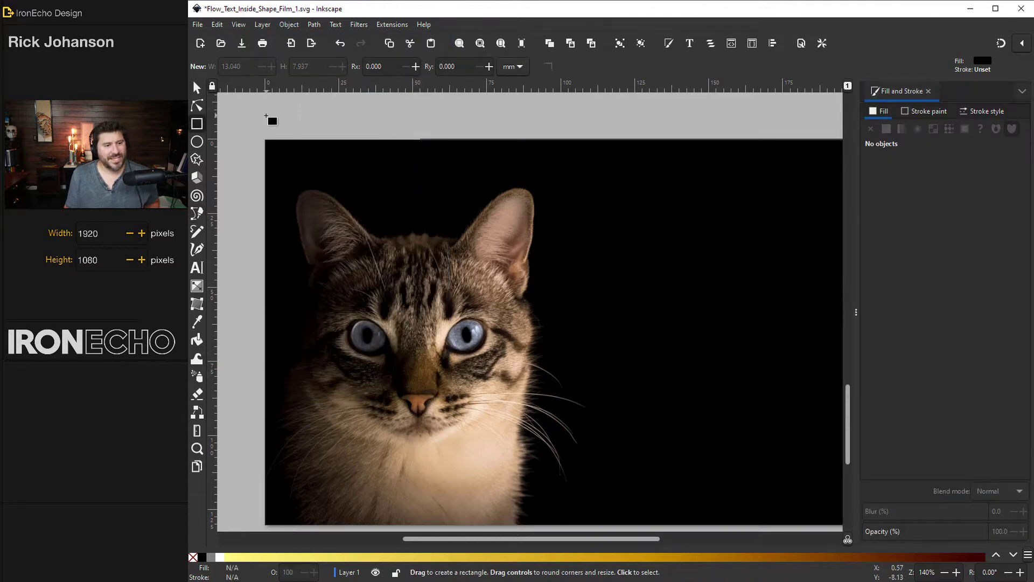
drag(242, 101, 273, 119)
click(914, 222)
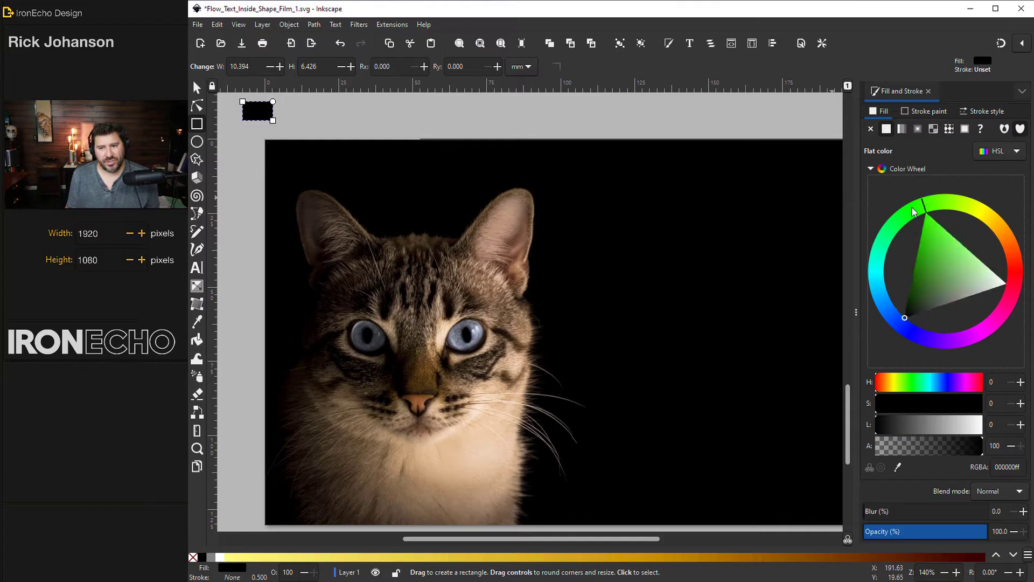
click(914, 222)
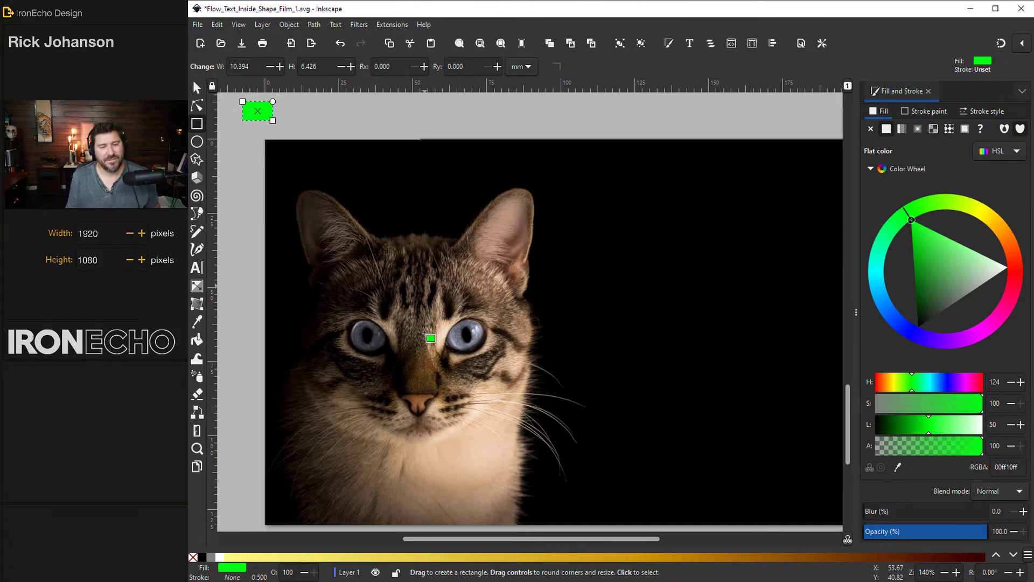
With the Pen tool, trace from the cat's centre line down, up the cheek and ear, and close it.
click(196, 213)
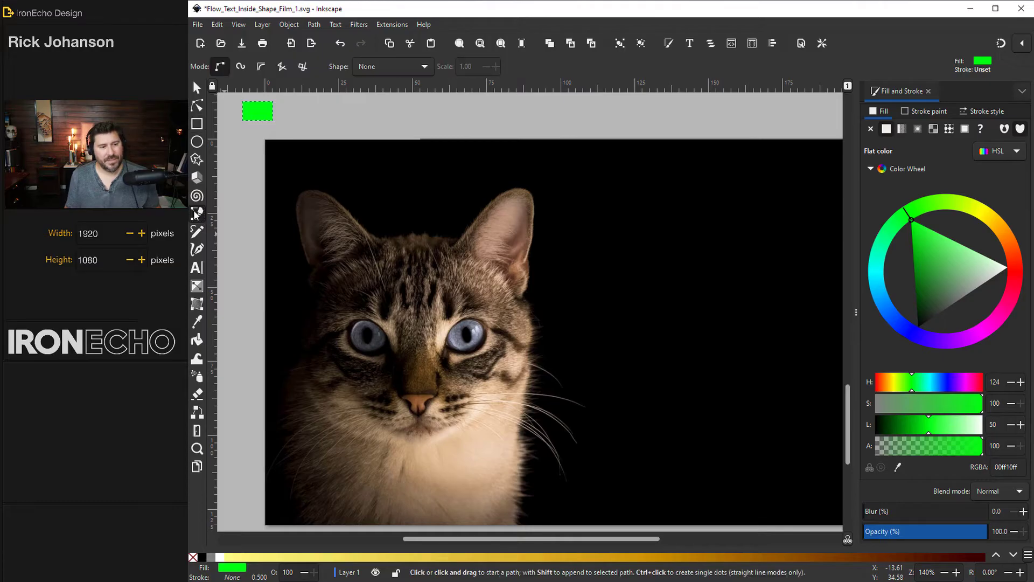
click(419, 235)
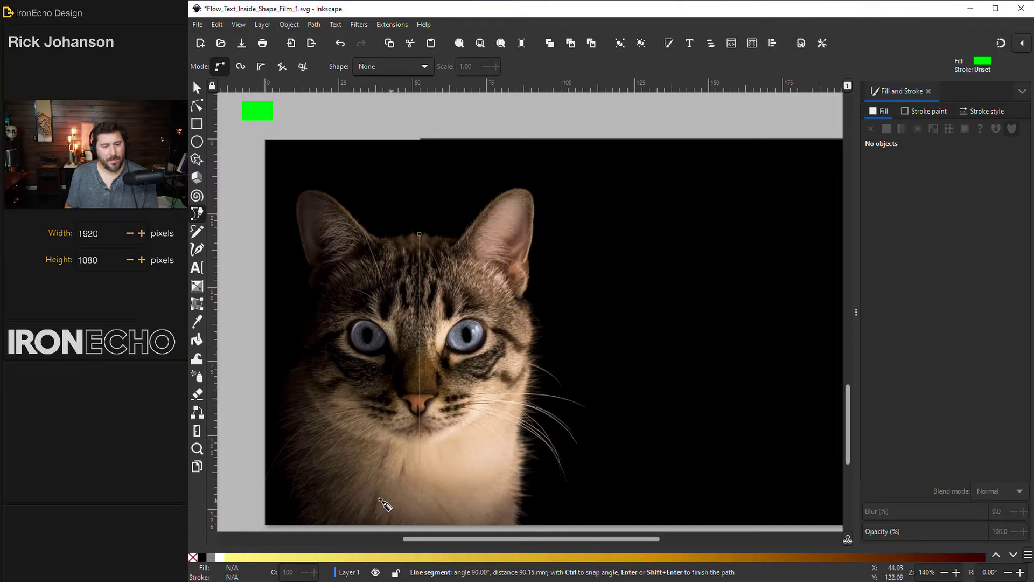
click(432, 523)
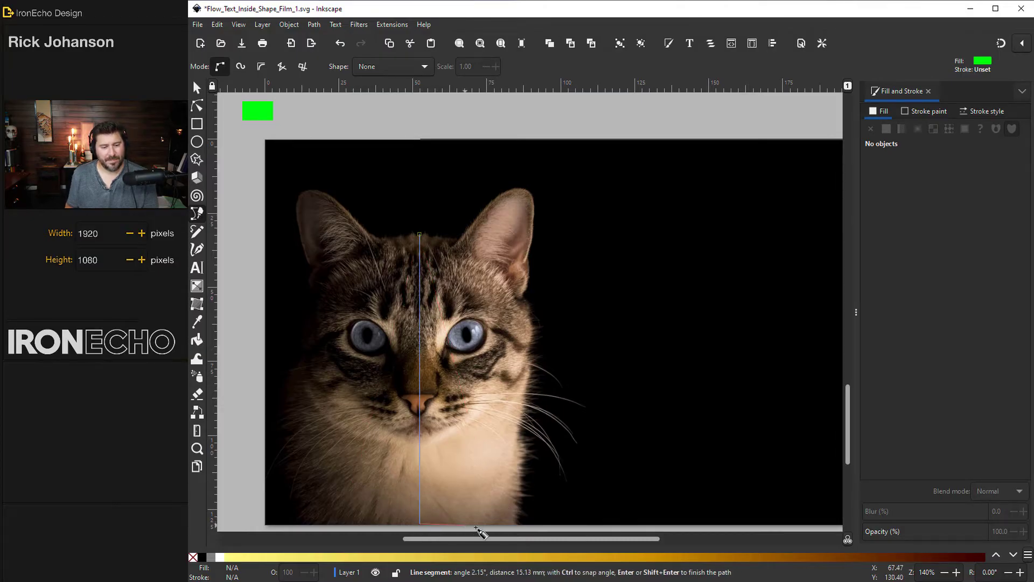
click(518, 523)
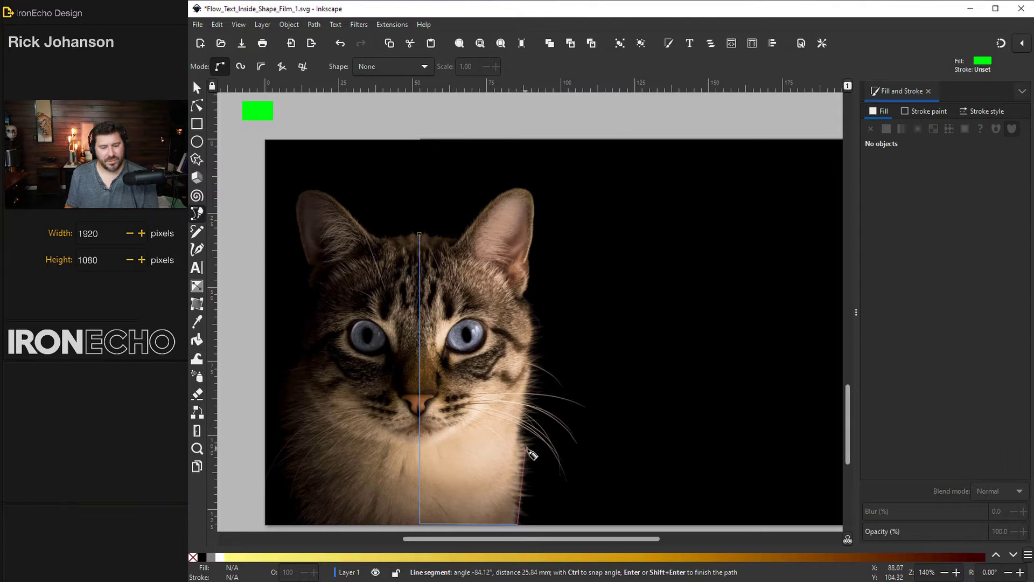
click(527, 409)
click(532, 314)
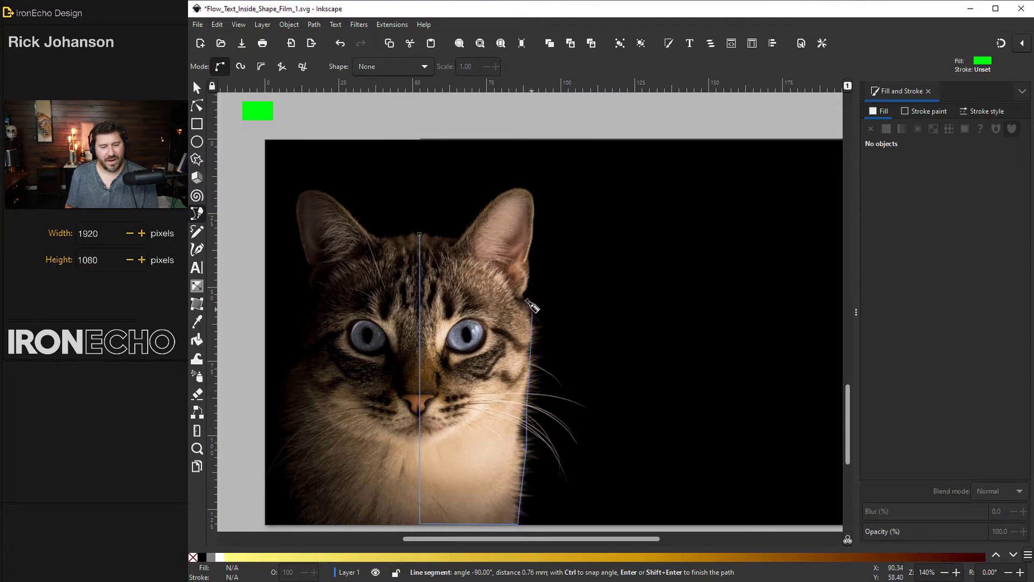
click(522, 296)
click(529, 259)
click(537, 204)
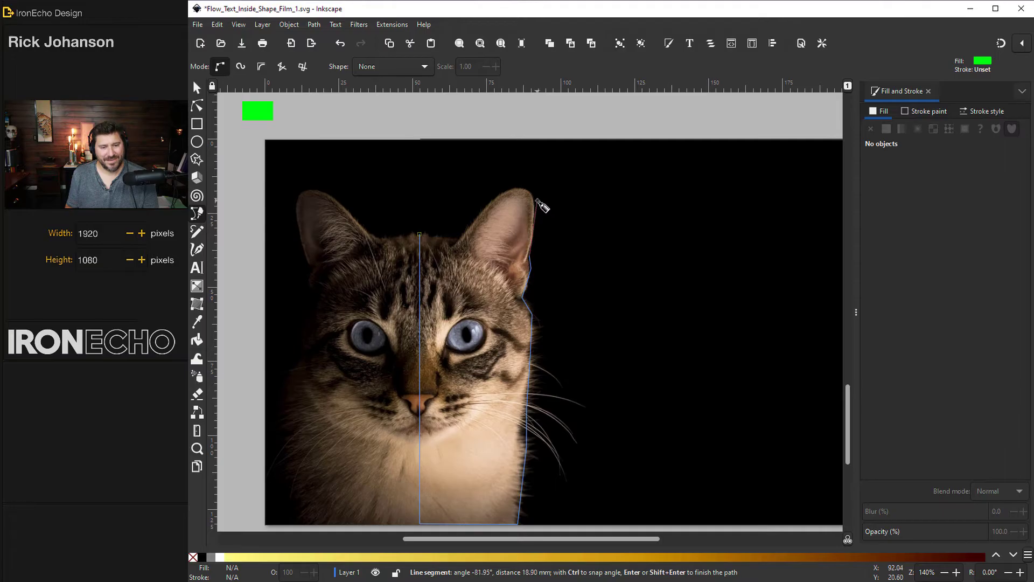
click(526, 185)
click(507, 191)
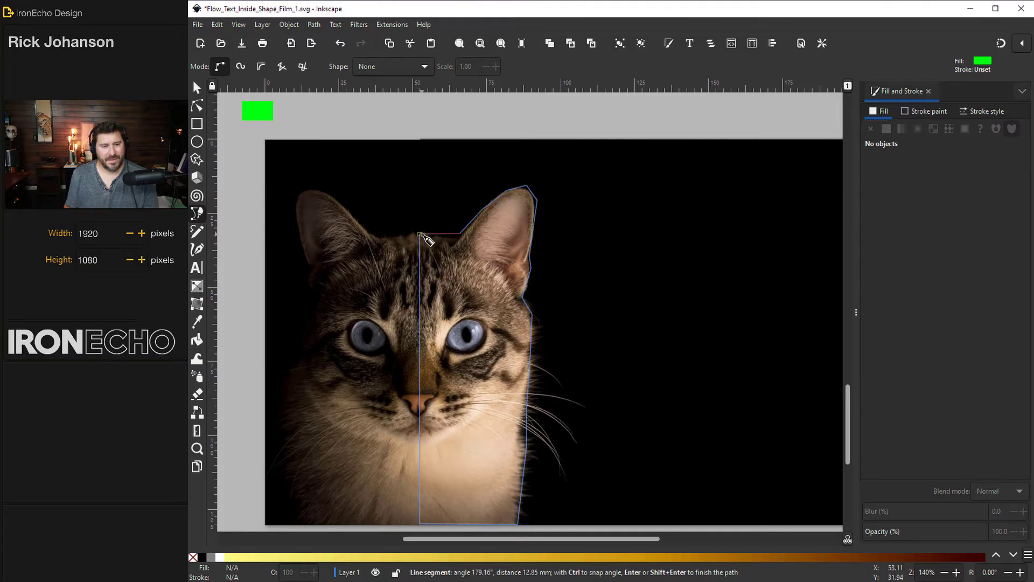
click(461, 233)
click(420, 235)
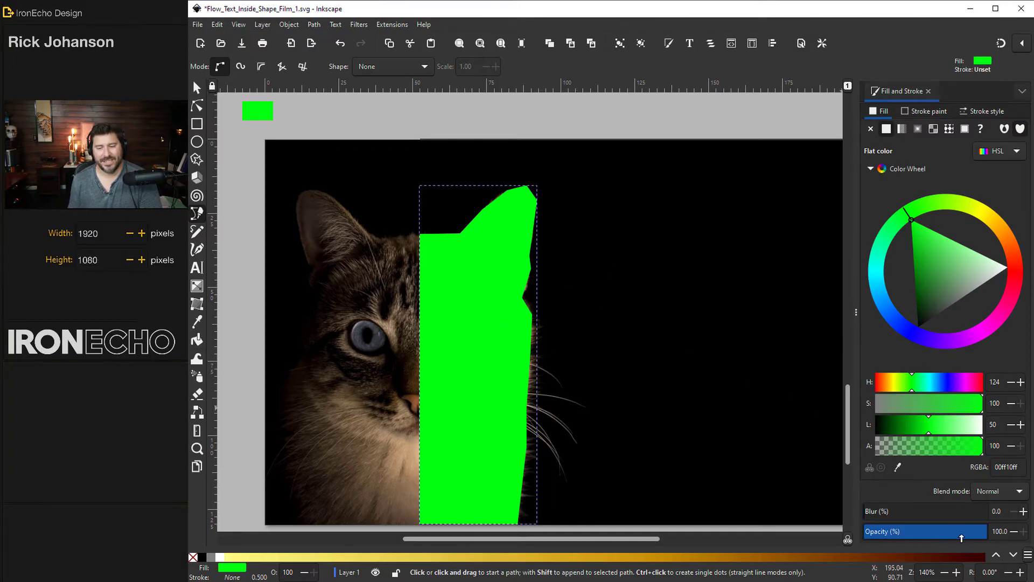
Lower the green shape's opacity and drag its right-edge nodes outward to hug the cheek and chest.
drag(961, 537, 935, 535)
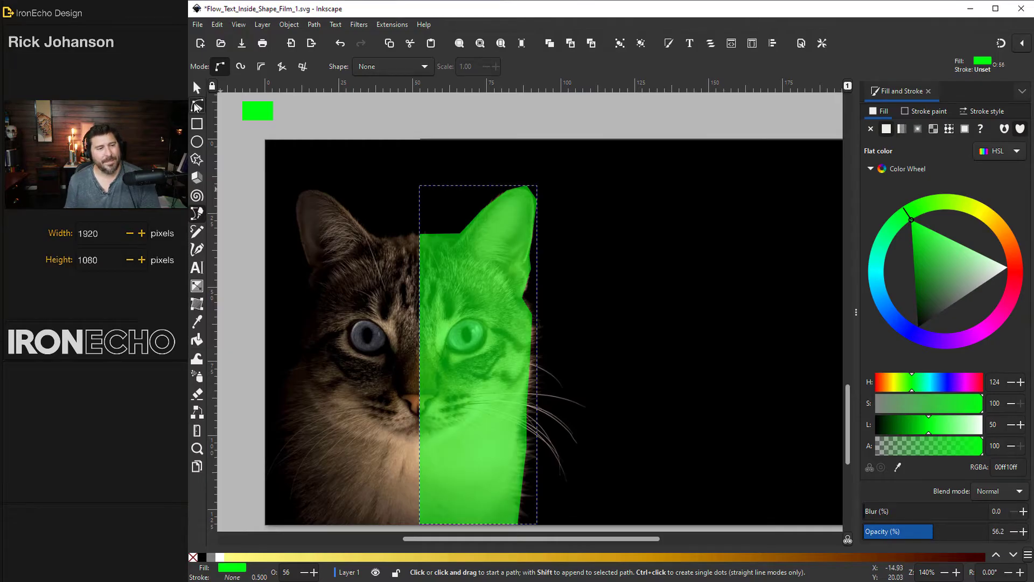
click(197, 106)
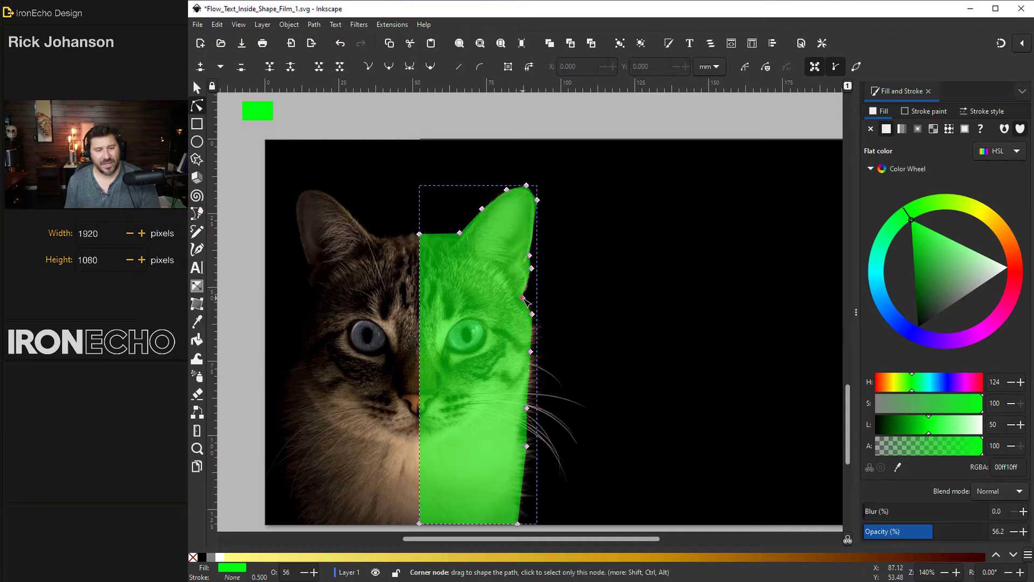
drag(523, 298, 529, 298)
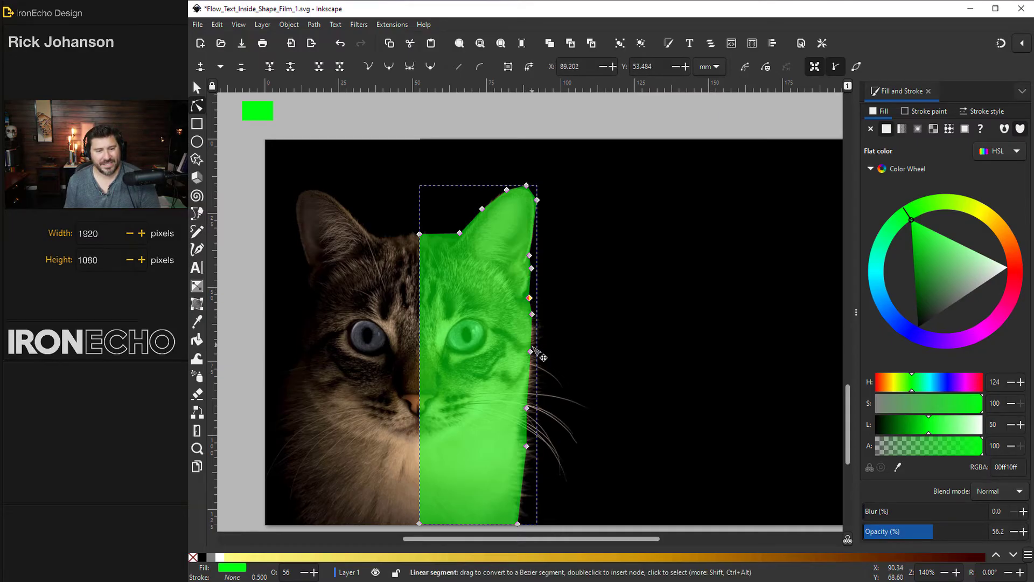
drag(530, 351, 538, 351)
drag(527, 408, 536, 409)
drag(527, 446, 535, 447)
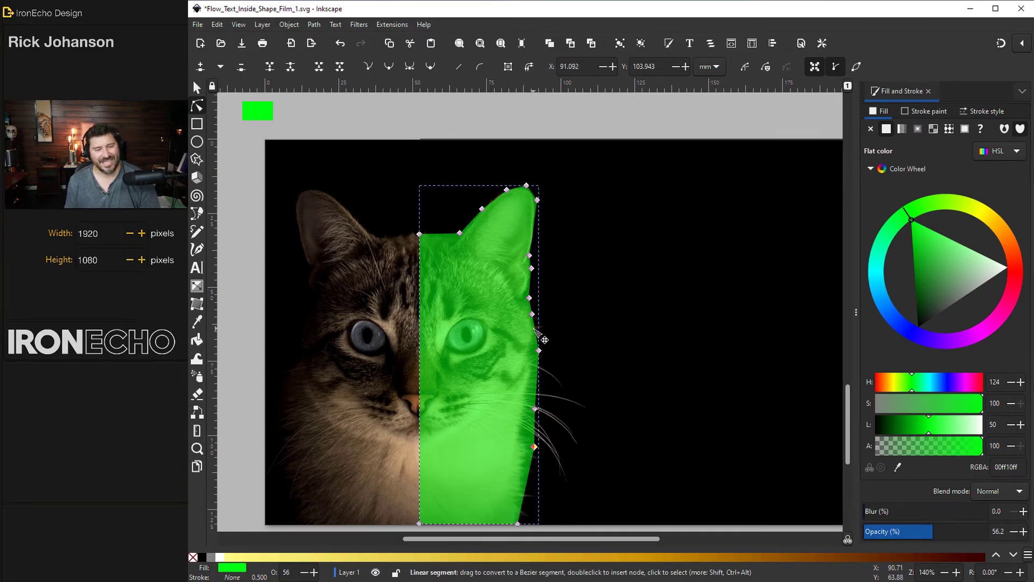
drag(518, 525, 530, 524)
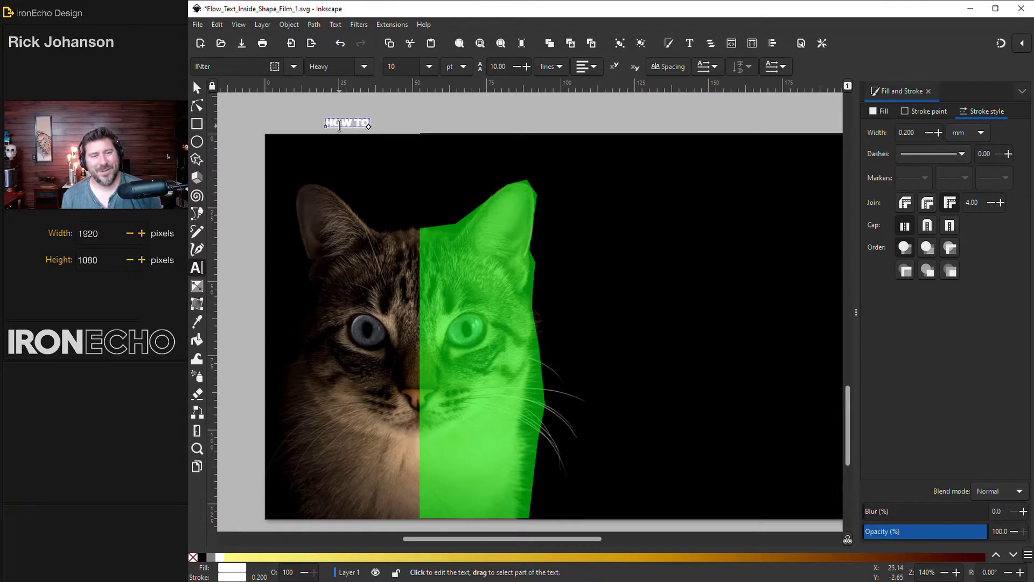
Finish the title 'FLOW TEXT INSIDE A FRAME IN AN EASY WAY JUST LIKE WITH THIS CAT IMAGE', select it, and switch to Inter's Google Fonts page.
click(366, 123)
text(FLOW TEXT INSI)
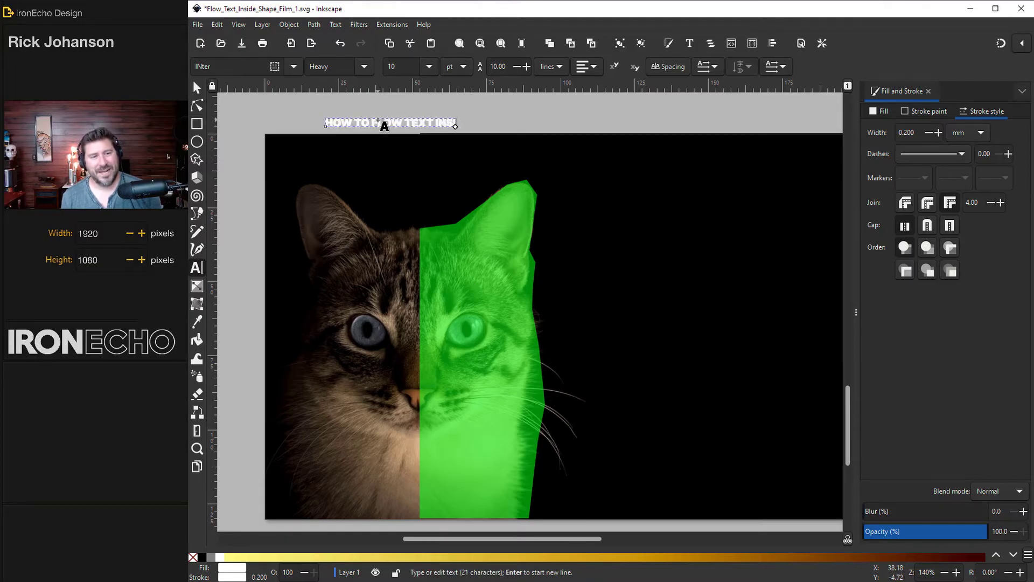
text(DE A FRAME IN AN EASY WA)
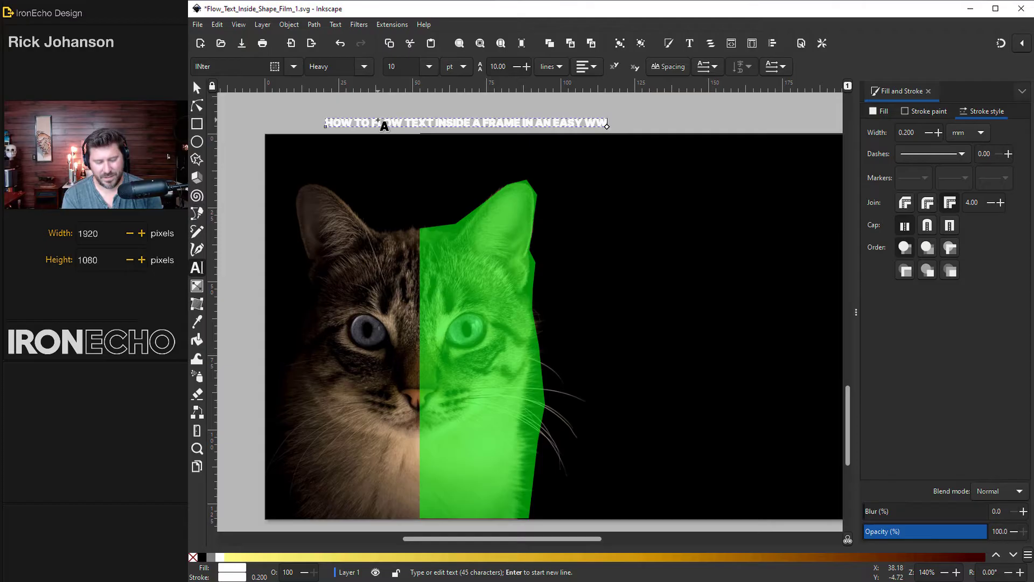
text(Y JUST LIKE WITH THIS CAT IMAGE)
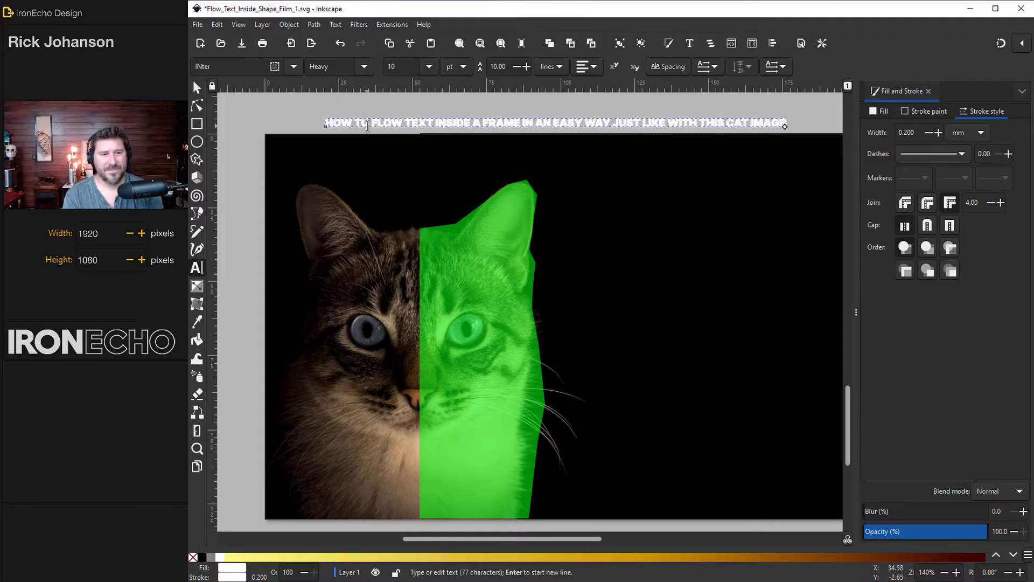
key(ctrl+a)
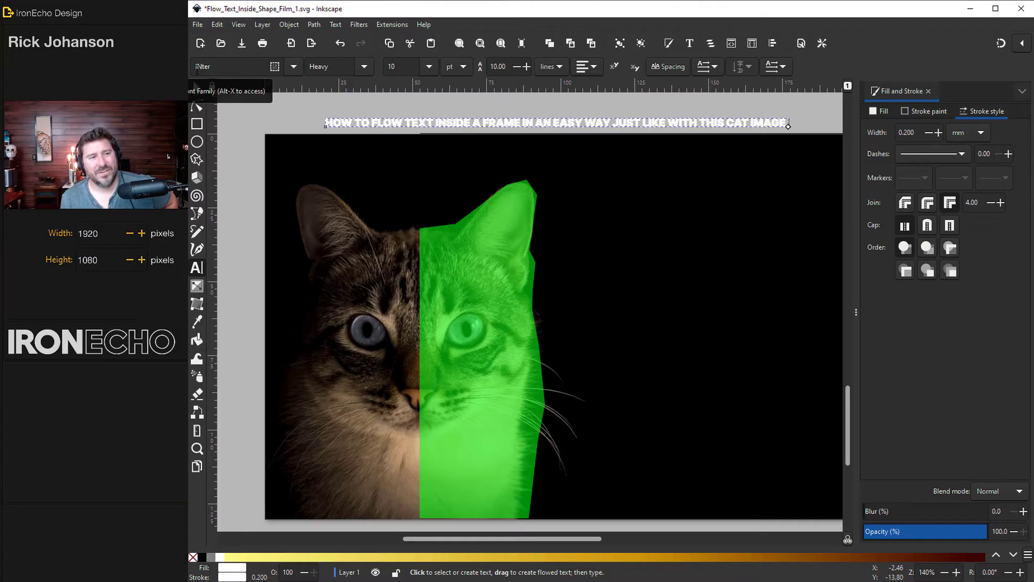
key(alt+Tab)
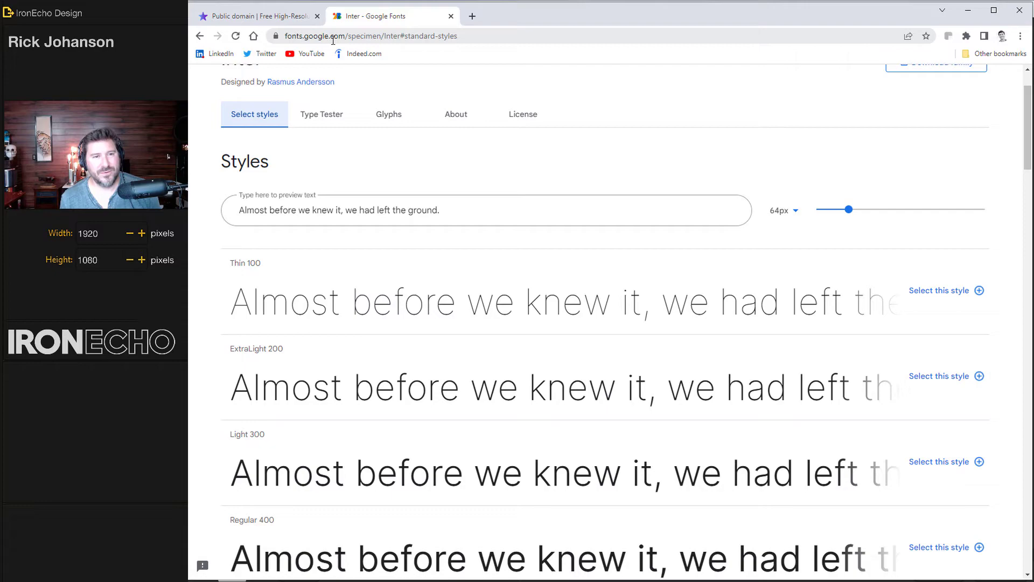
Show the Inter font's Open Font License terms on Google Fonts.
click(525, 112)
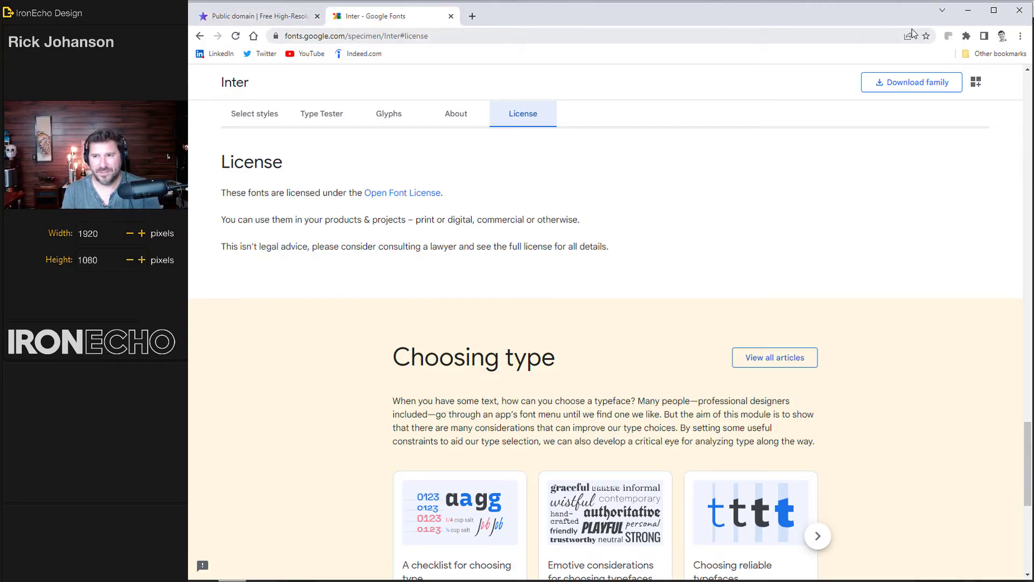
Back in Inkscape, keep the title's Inter font at Heavy weight and 10 pt.
click(968, 10)
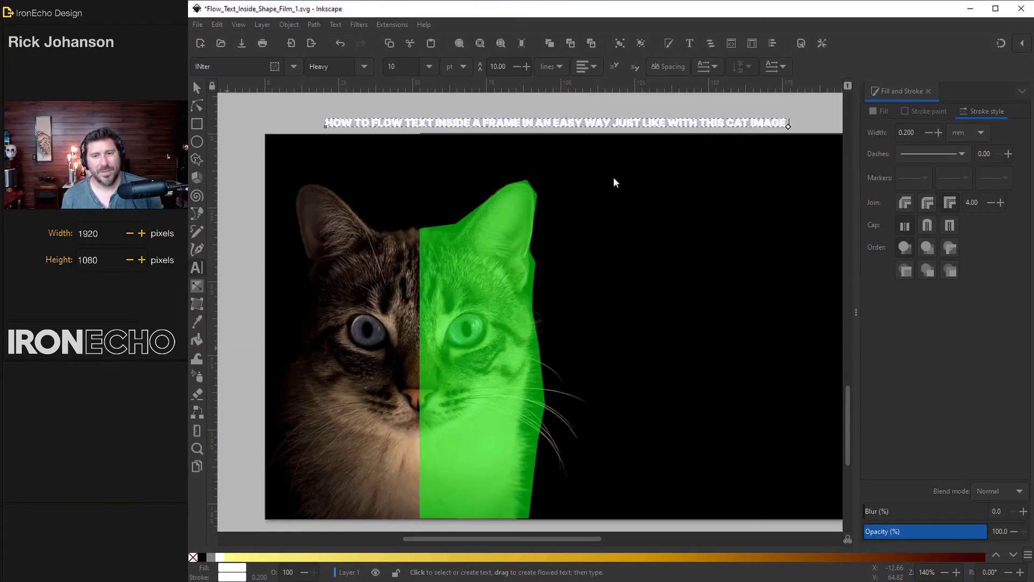
key(t)
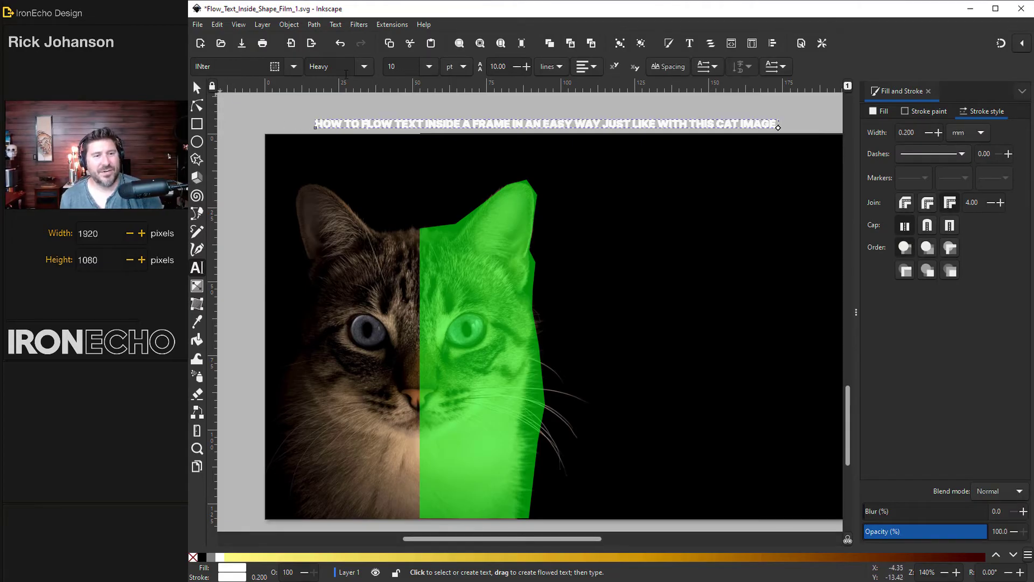
click(362, 68)
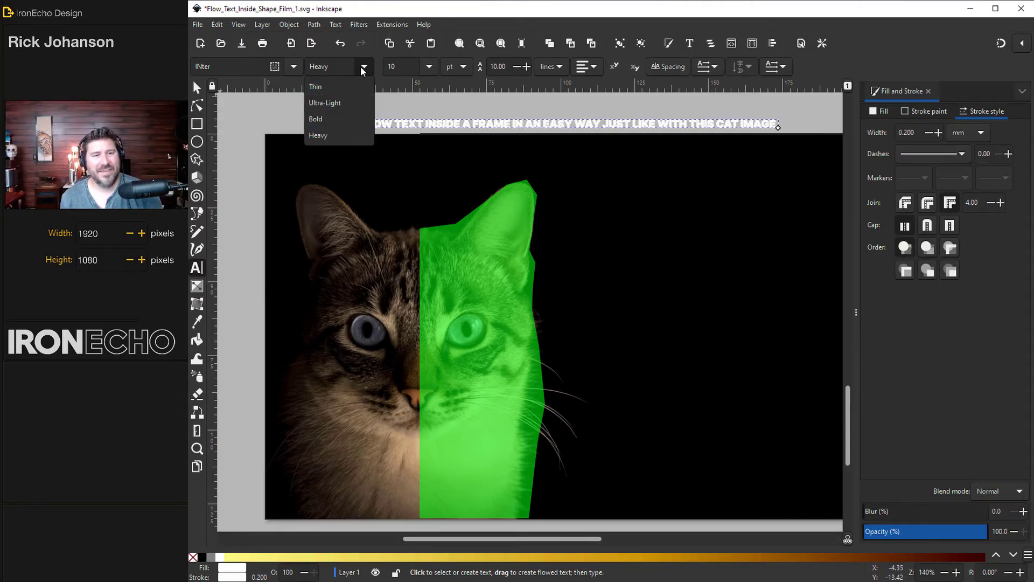
click(364, 69)
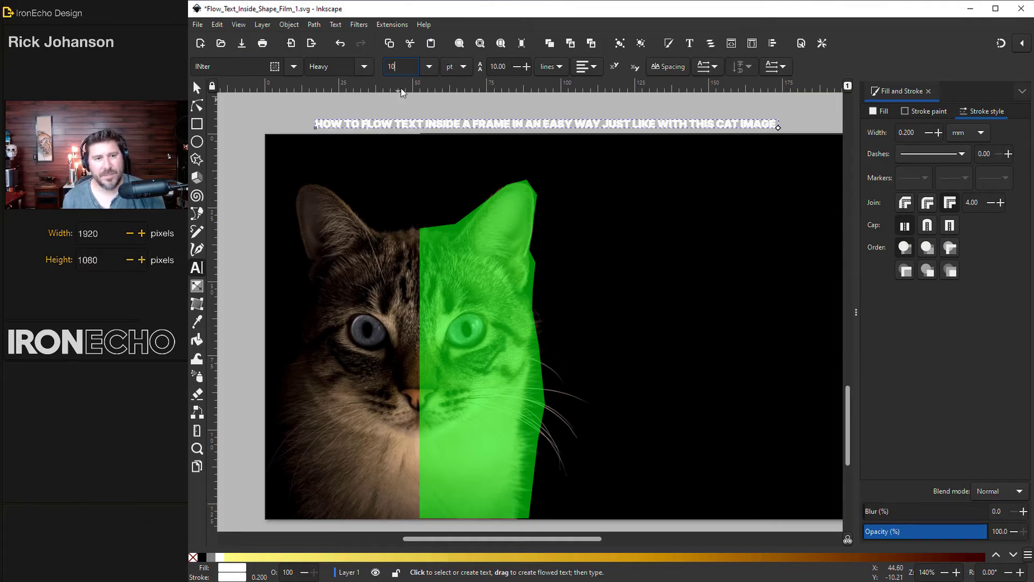
double_click(392, 66)
text(1)
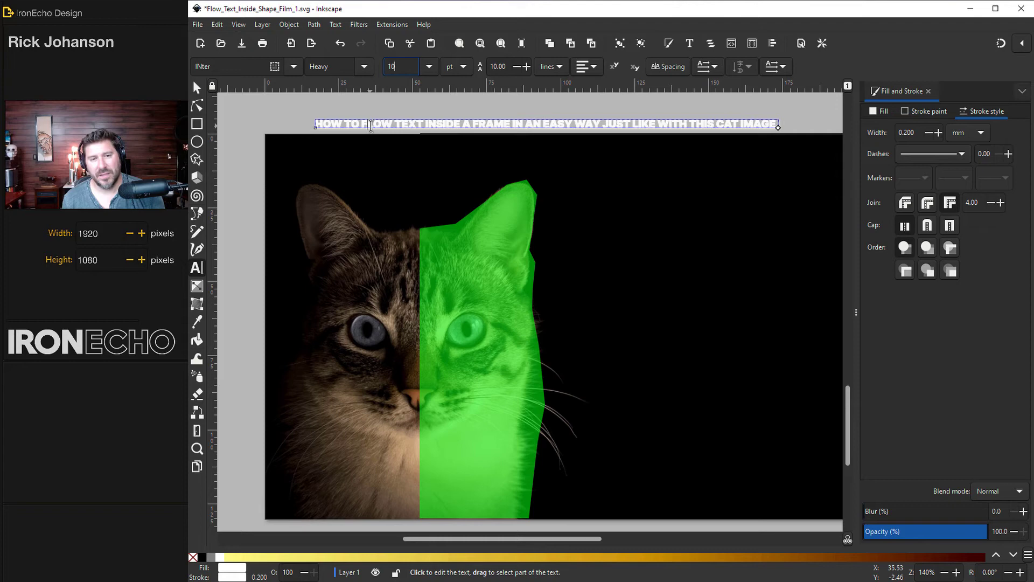
scroll(359, 125, up, 4)
Reset the title's stroke to No paint, then back to a flat white stroke.
click(924, 111)
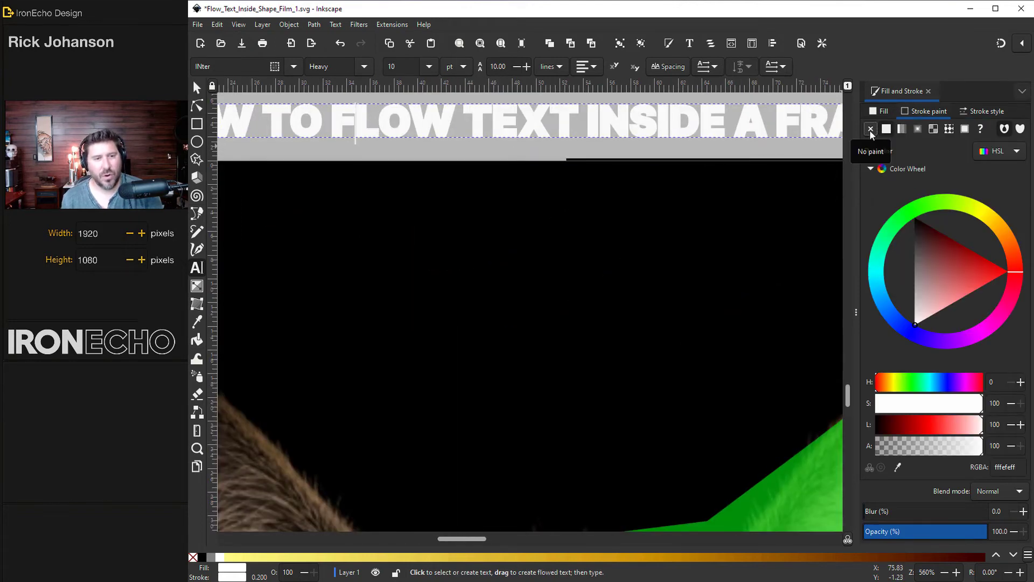
click(870, 130)
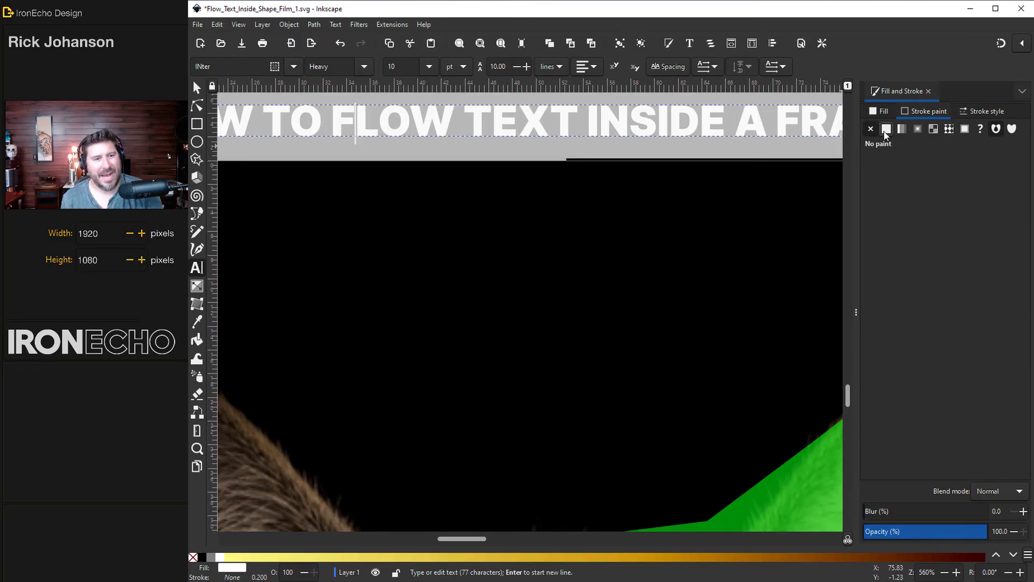
click(885, 131)
scroll(525, 199, down, 2)
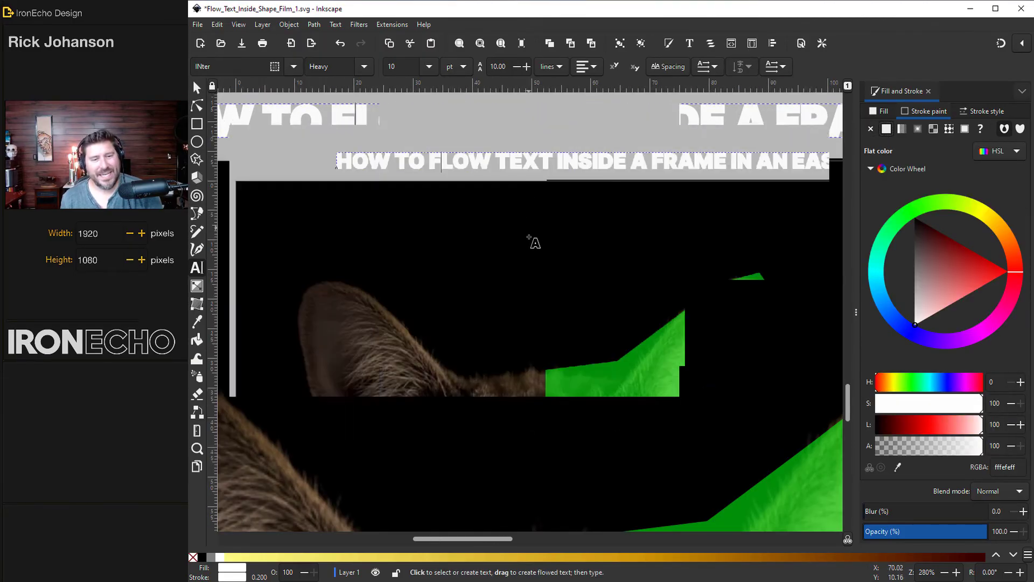
scroll(611, 295, down, 2)
scroll(618, 304, down, 5)
scroll(619, 300, up, 5)
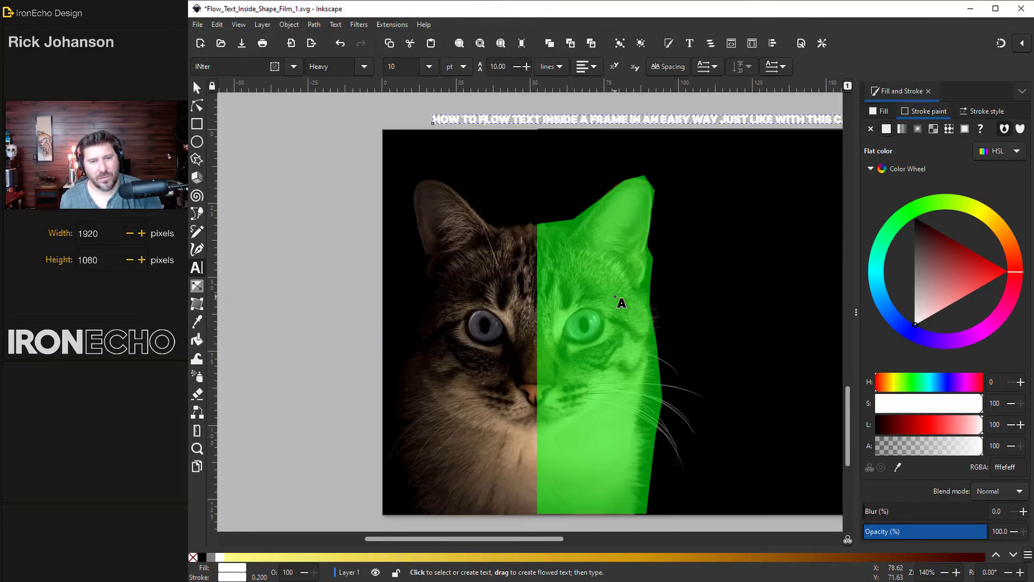
scroll(565, 415, down, 1)
drag(528, 537, 568, 537)
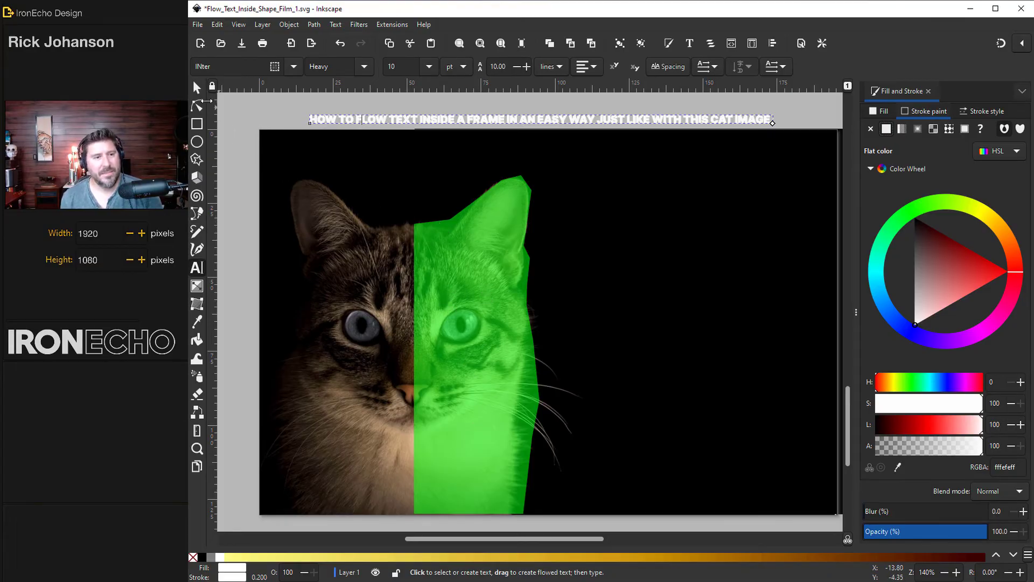
Select the title together with the green cat shape and flow the text into it.
key(s)
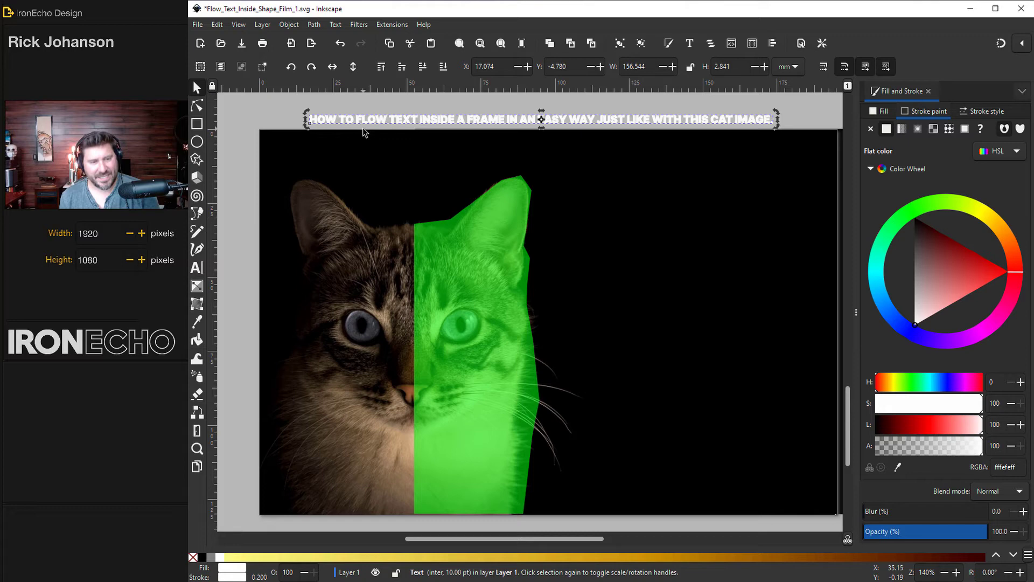
shift+click(450, 250)
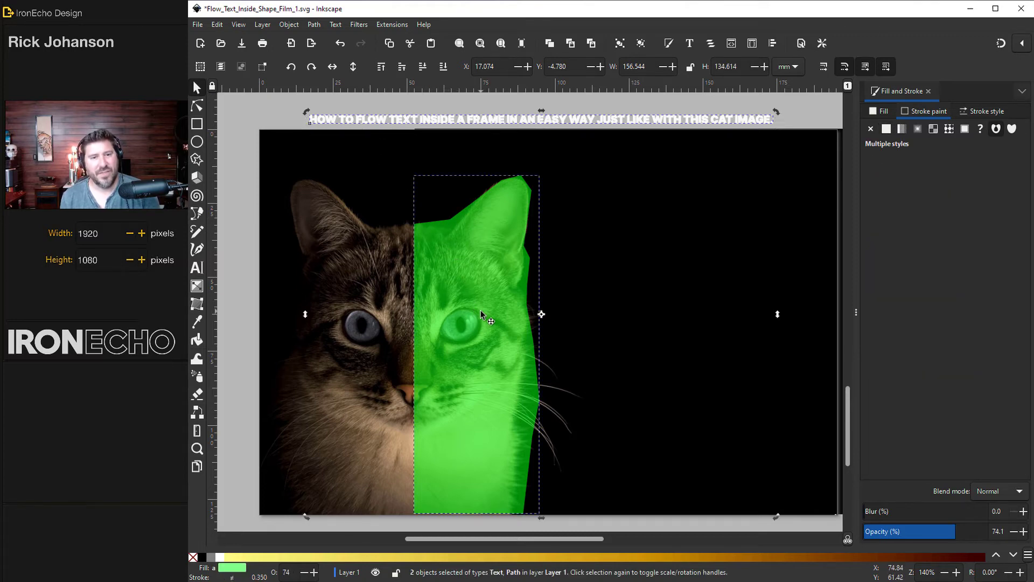
click(335, 25)
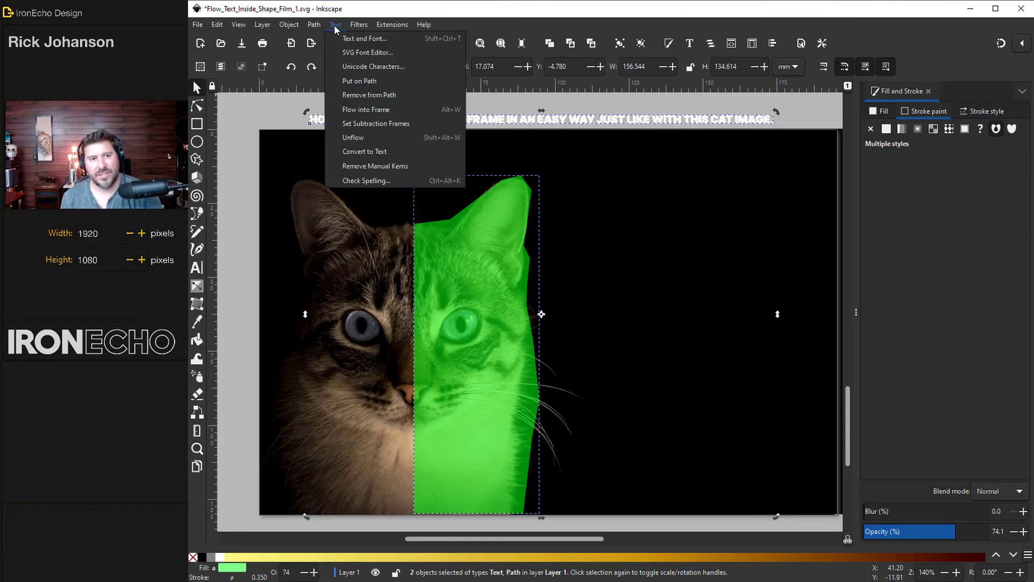
click(358, 110)
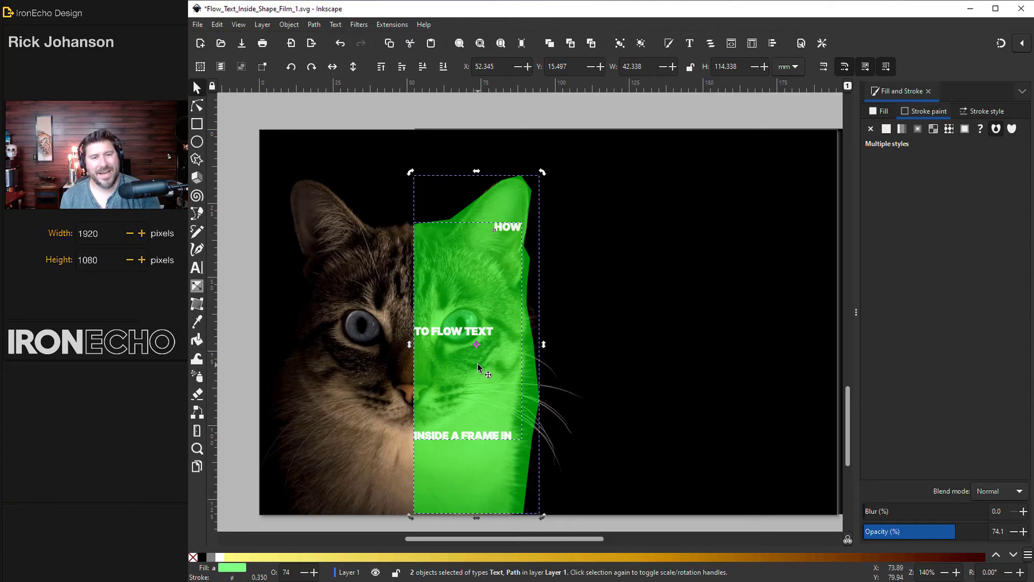
Set the flowed text's line spacing to 0.90 and its font size to 9 pt.
click(199, 270)
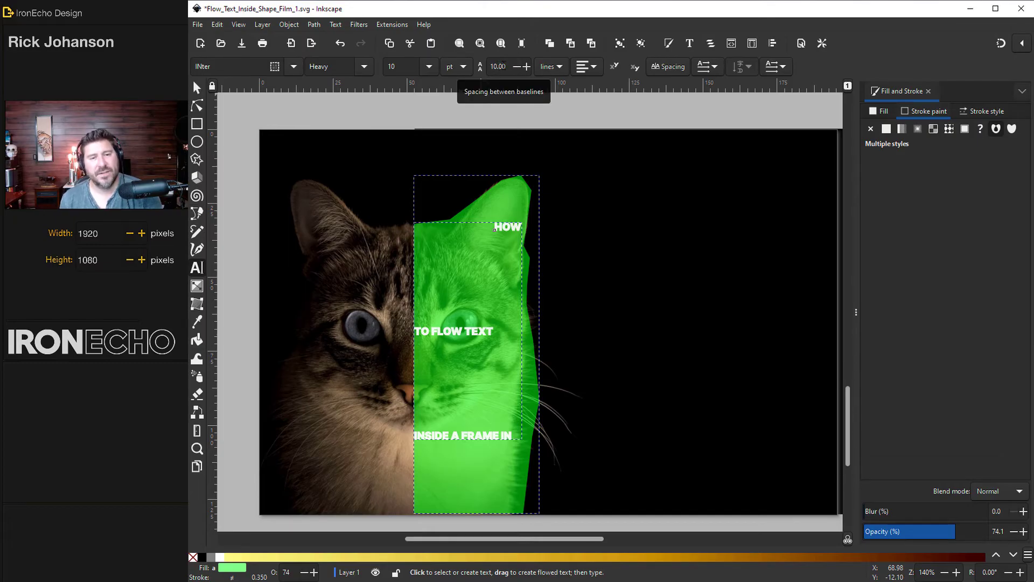
drag(507, 69, 486, 68)
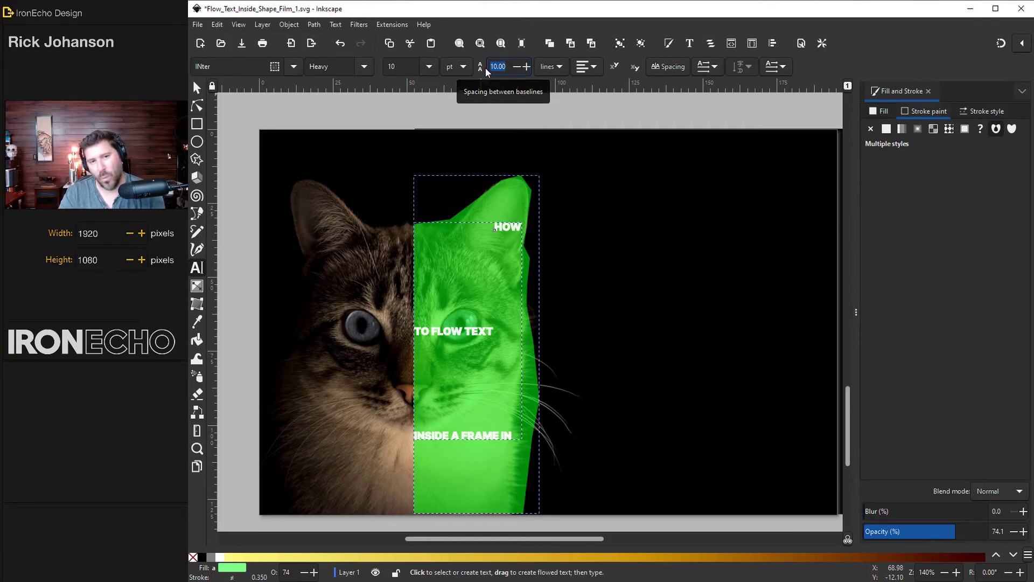
key(BackSpace)
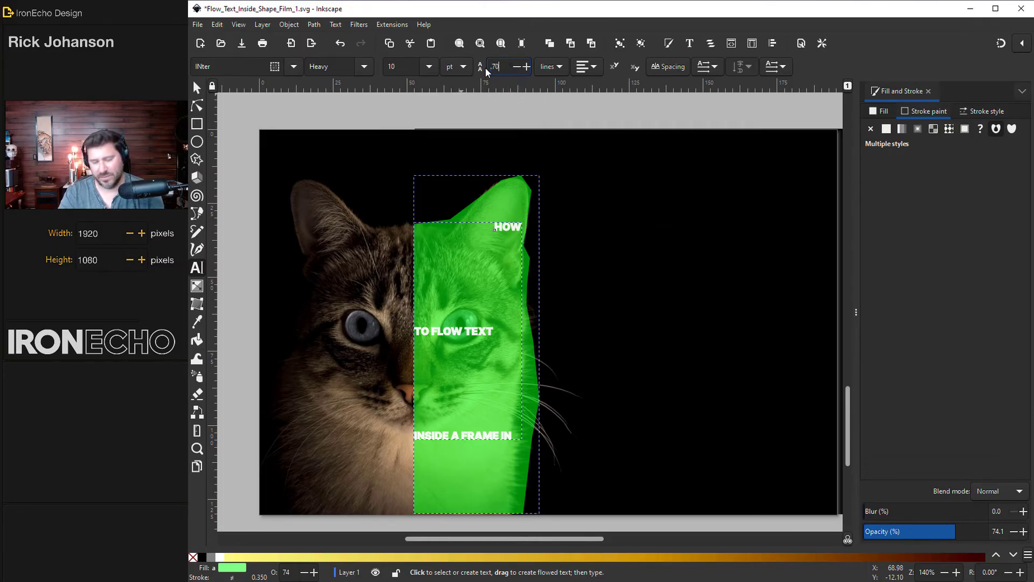
key(Return)
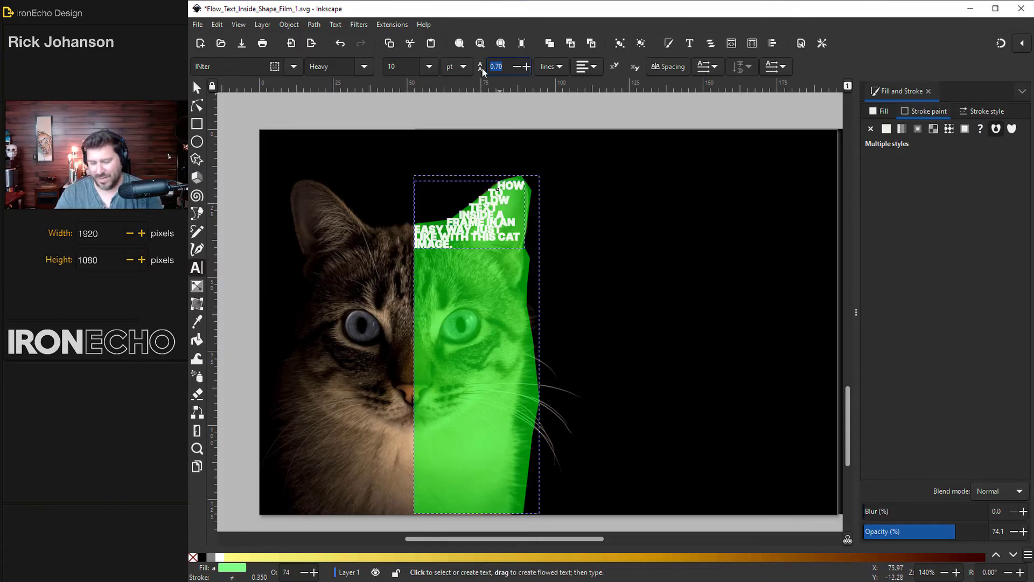
text(.8)
key(Return)
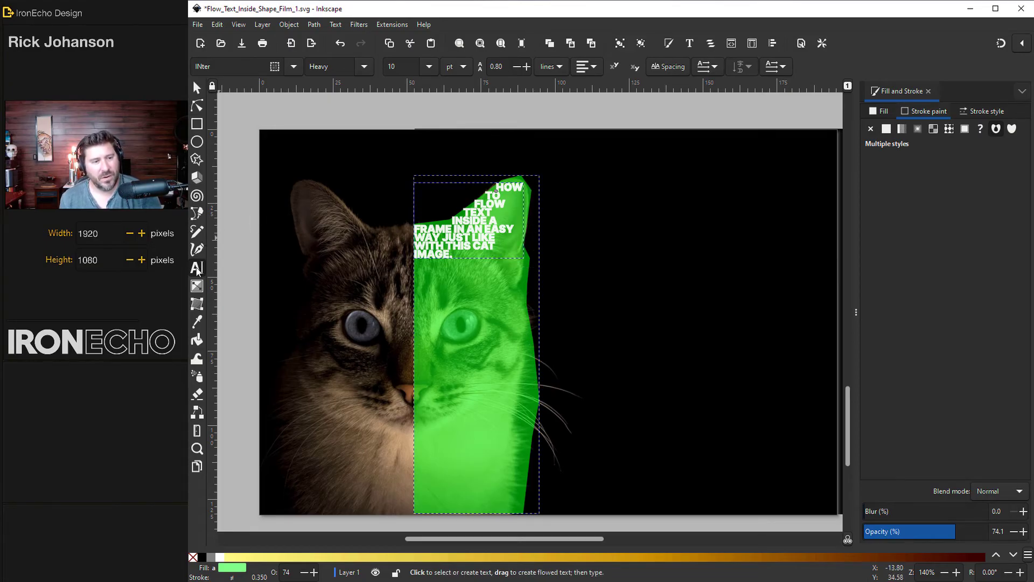
click(387, 68)
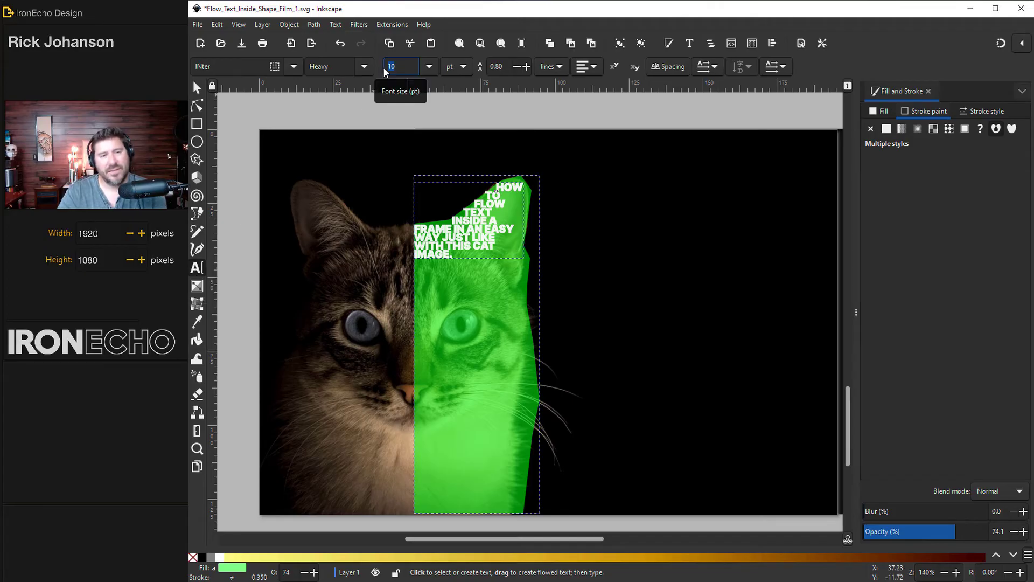
text(8)
key(Return)
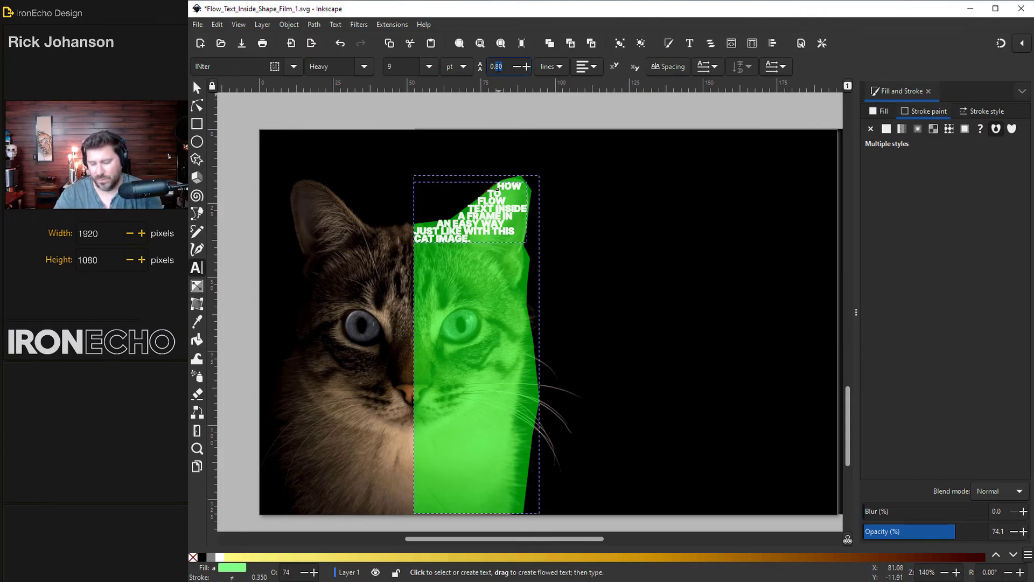
key(Return)
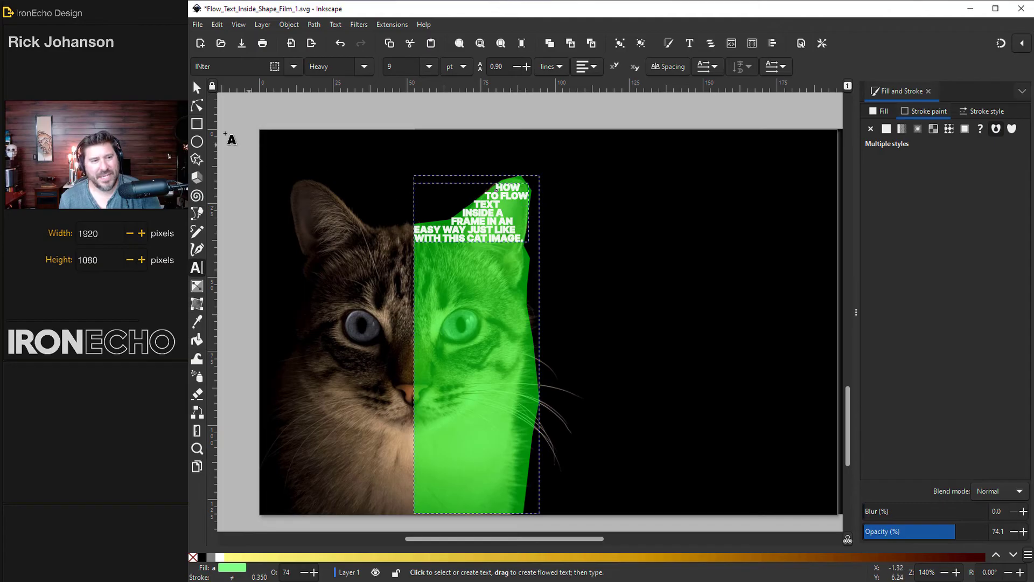
Curve the green cat shape's upper-right ear edge outward so the title rewraps into seven lines.
click(197, 107)
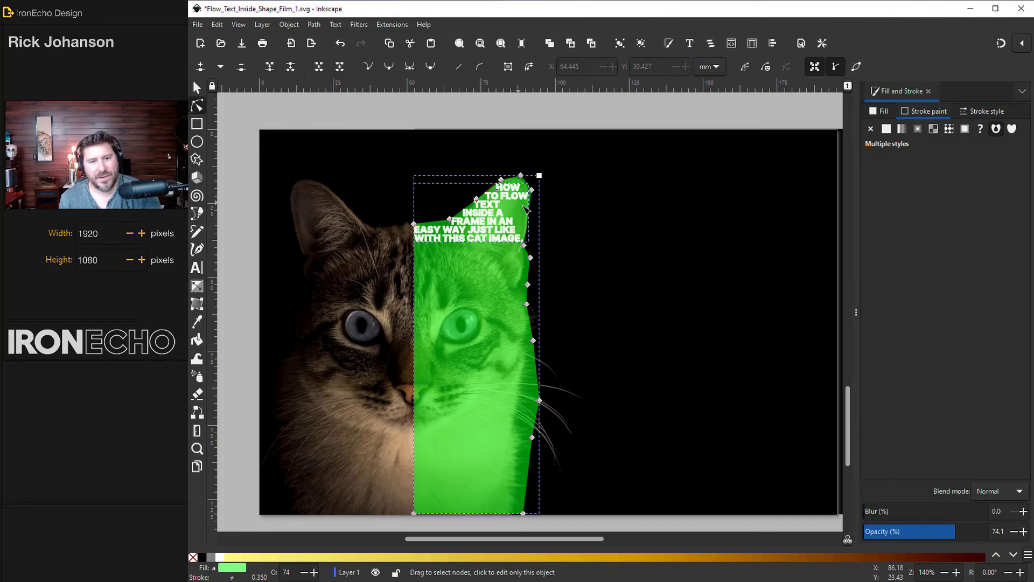
drag(531, 202, 535, 204)
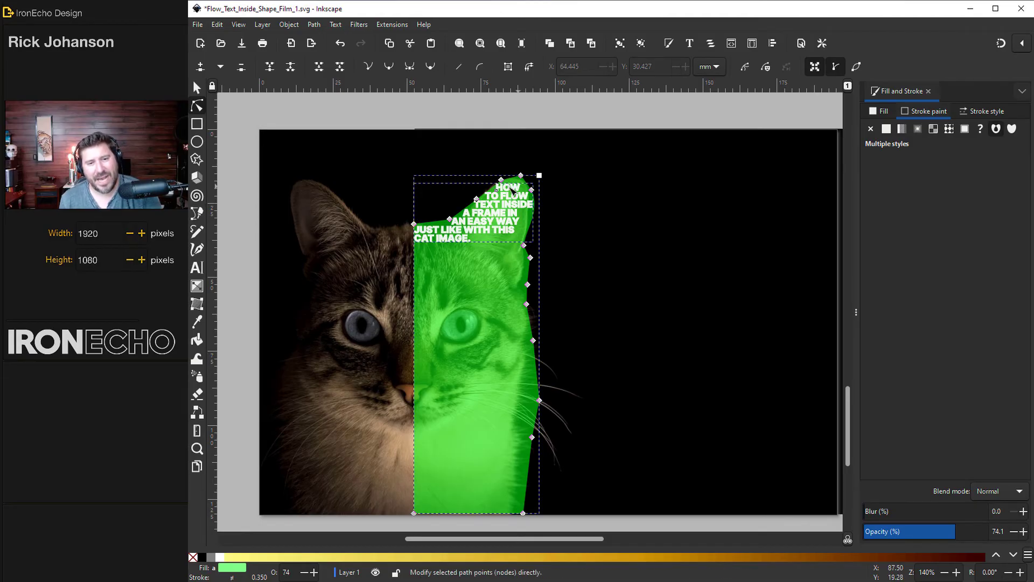
key(s)
click(463, 219)
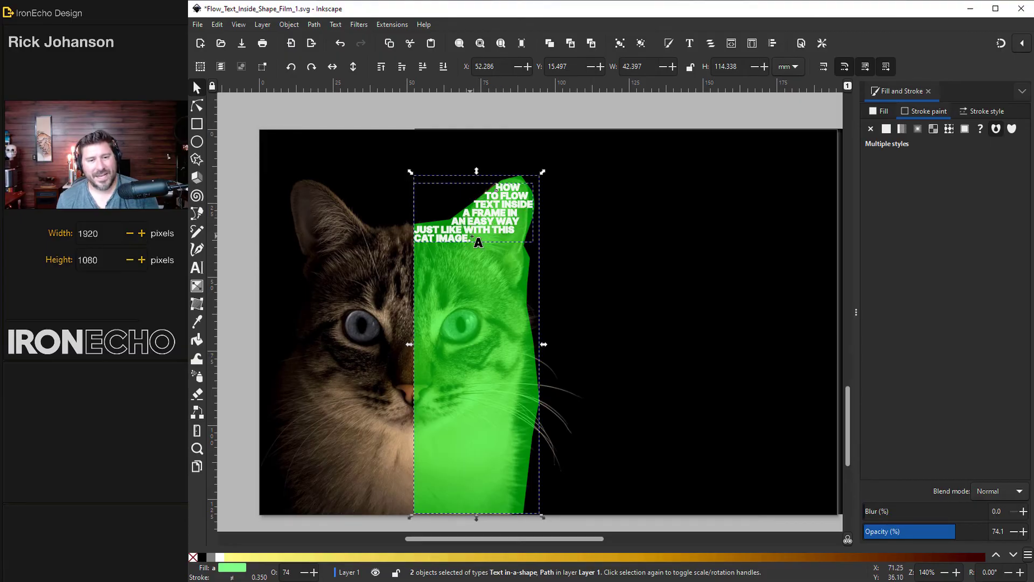
Copy the sentence, paste it four more times after 'CAT IMAGE.', and end with 'MUCH LOVE!'.
double_click(472, 239)
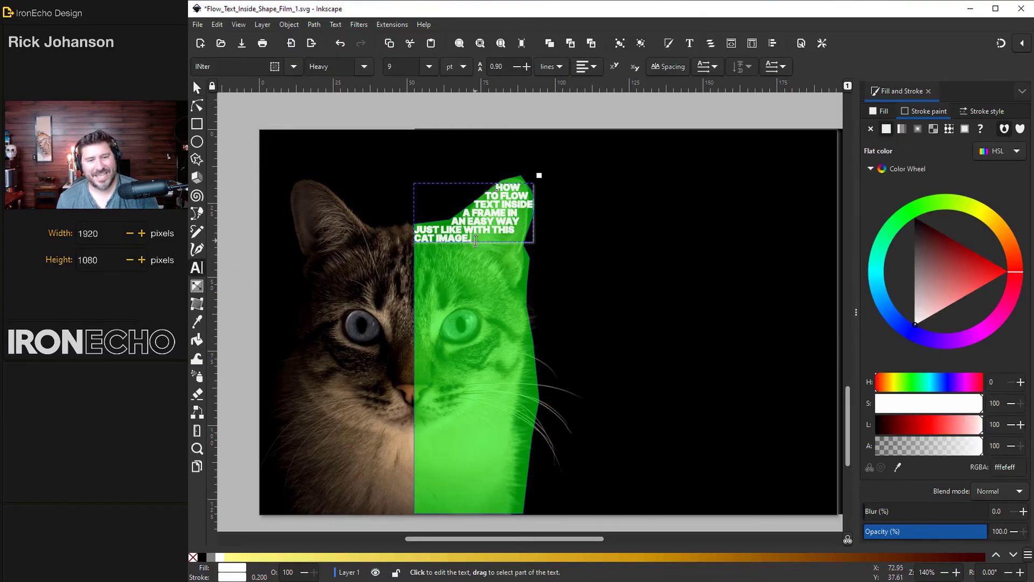
drag(472, 238, 488, 190)
key(ctrl+c)
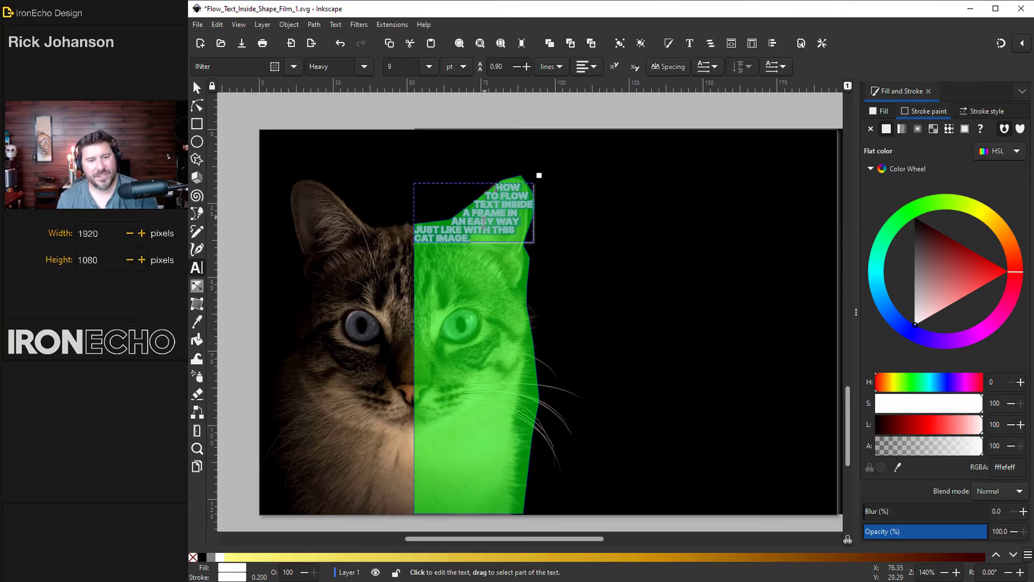
click(479, 241)
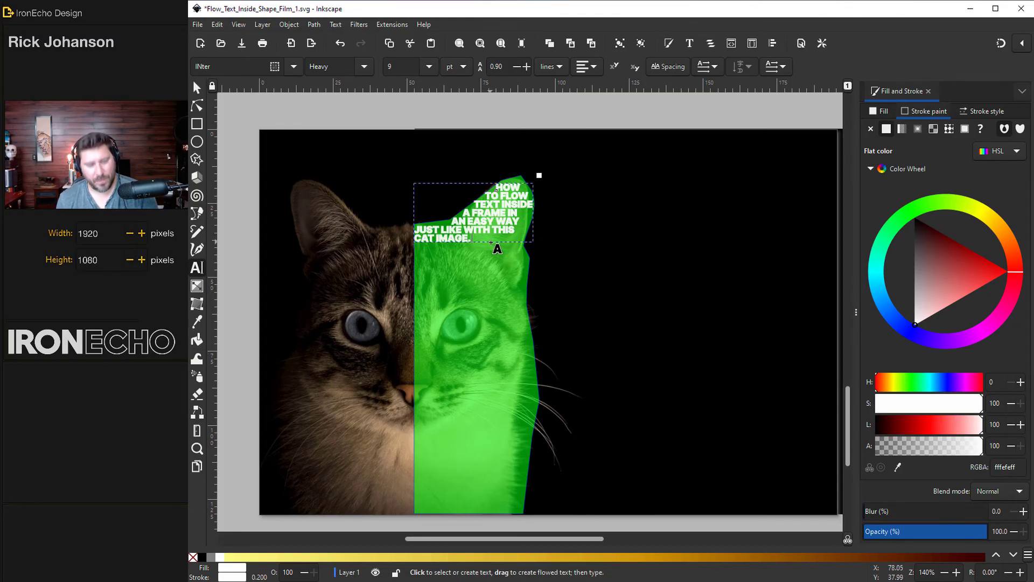
key(ctrl+v)
key(ctrl+v)
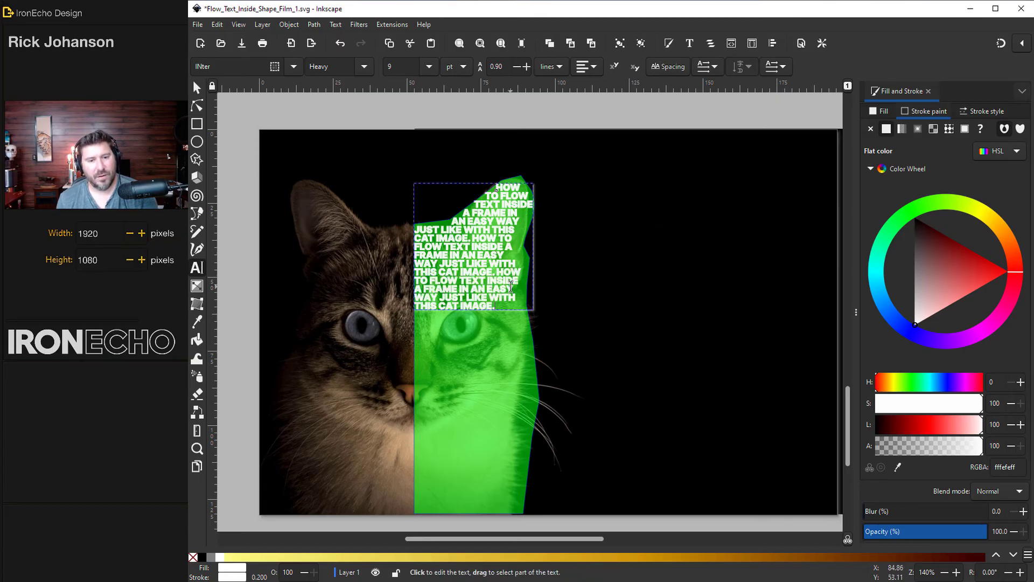
key(ctrl+v)
key(ctrl+v)
key(ctrl+v)
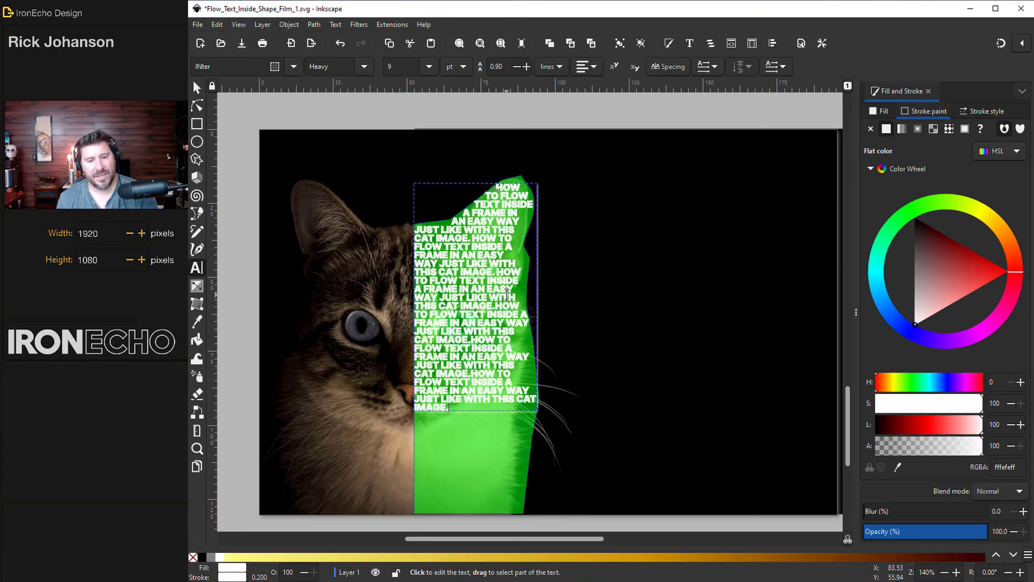
key(ctrl+v)
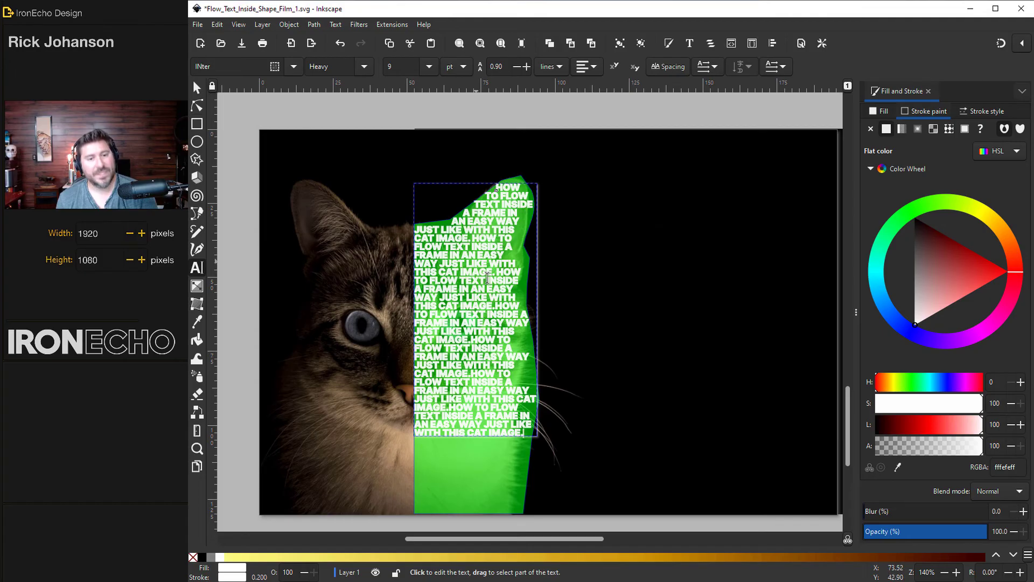
key(ctrl+v)
key(ctrl+v)
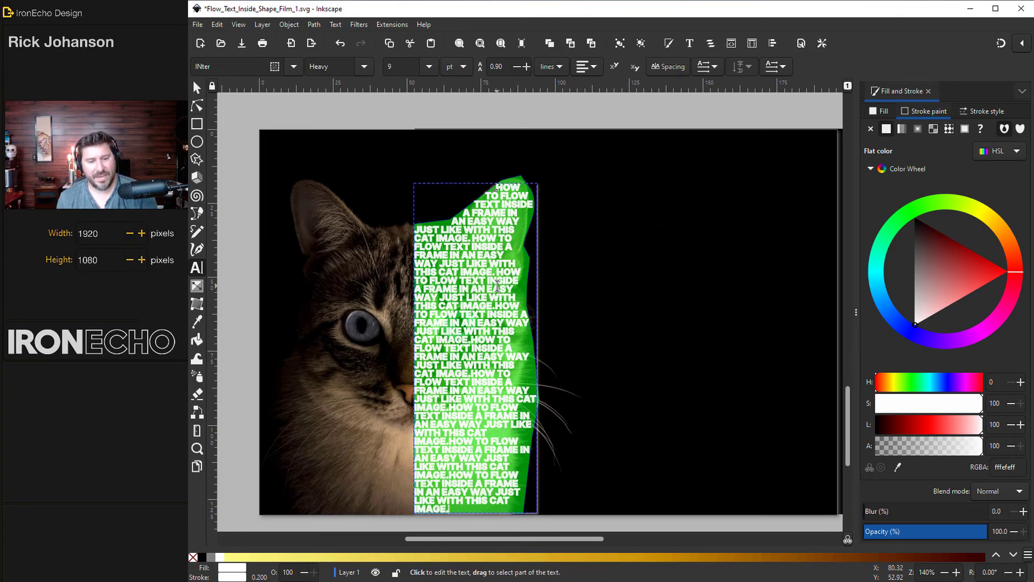
scroll(492, 283, down, 2)
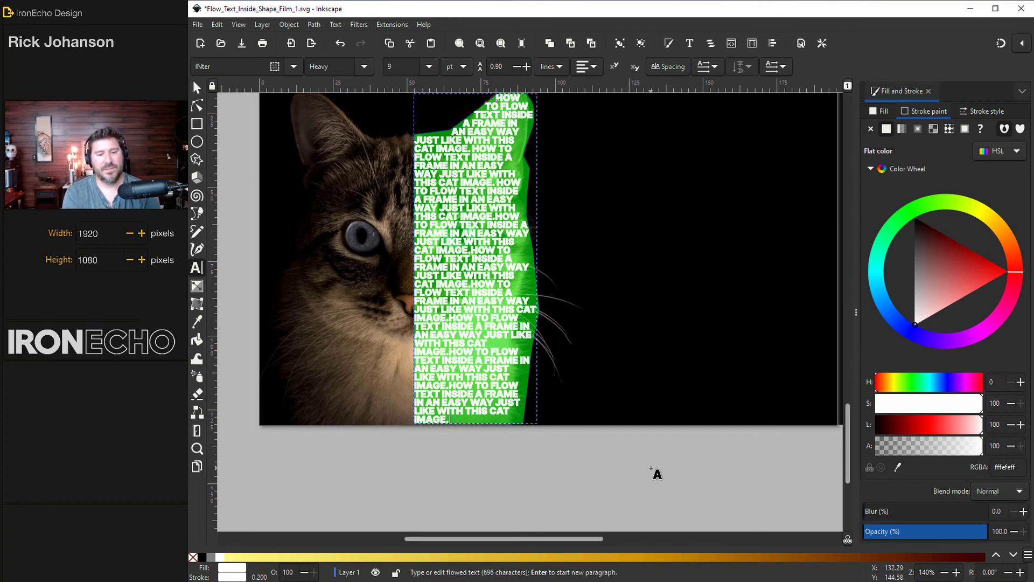
text(MUCH L)
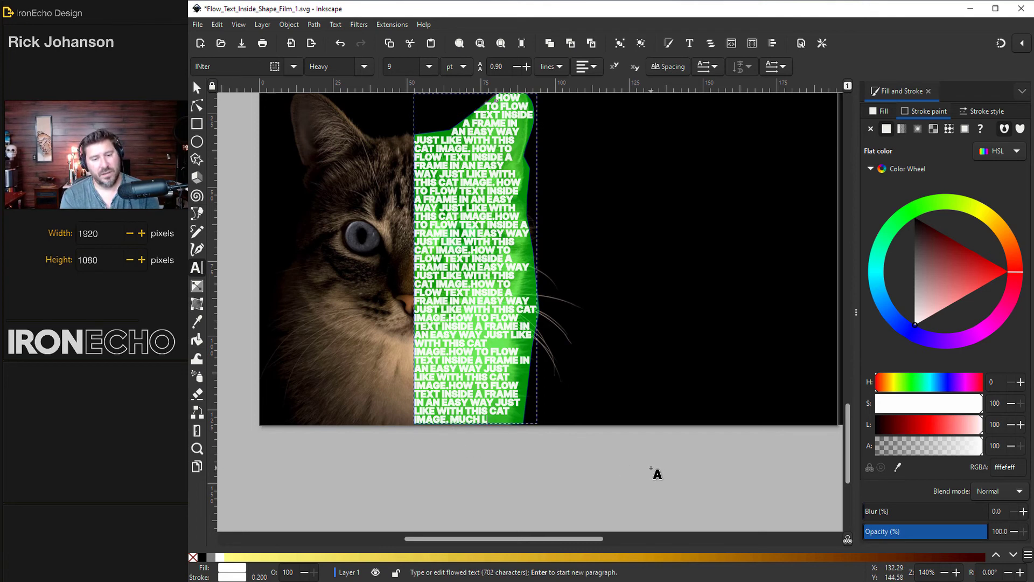
text(OVE!)
key(F1)
key(F12)
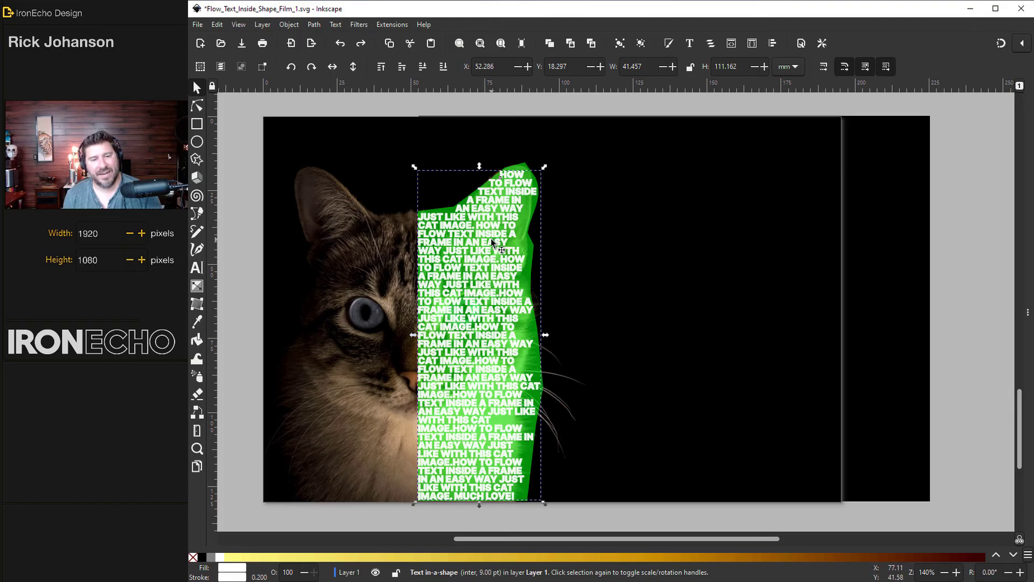
Convert the flowed text to paths, then drag the green frame aside and delete it.
click(316, 25)
click(326, 37)
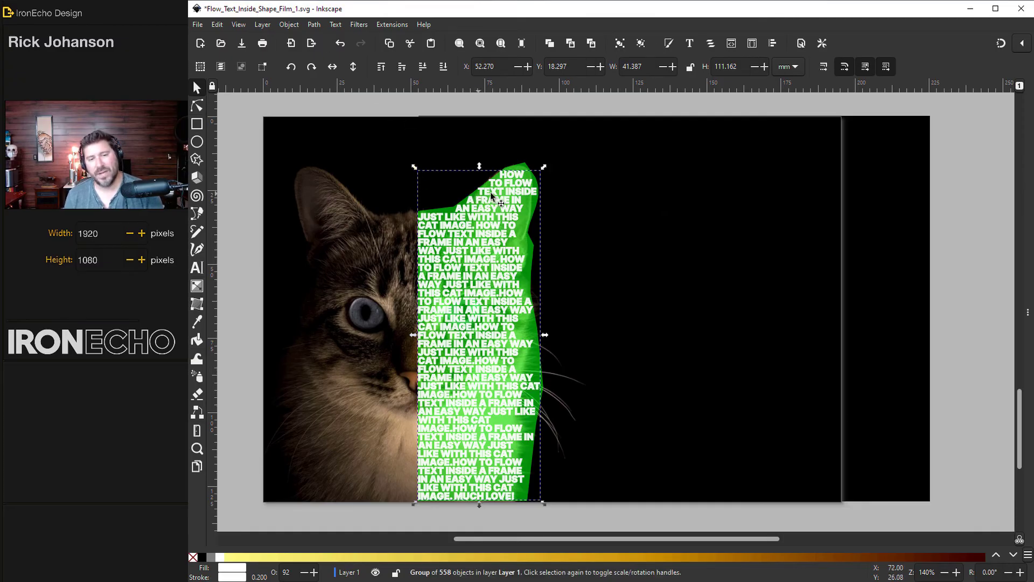
click(526, 215)
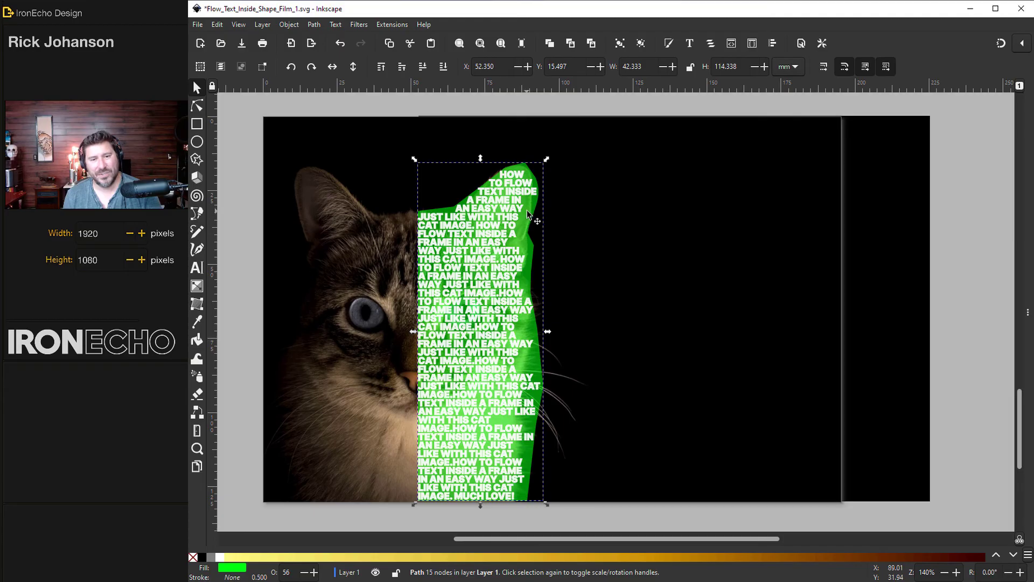
drag(526, 215, 706, 193)
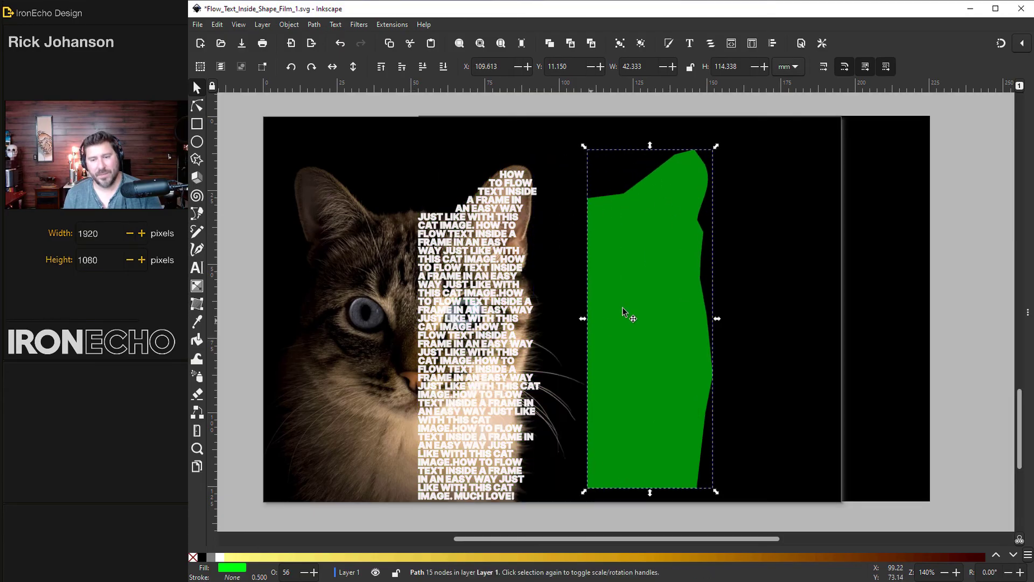
drag(623, 312, 644, 303)
key(Delete)
click(889, 263)
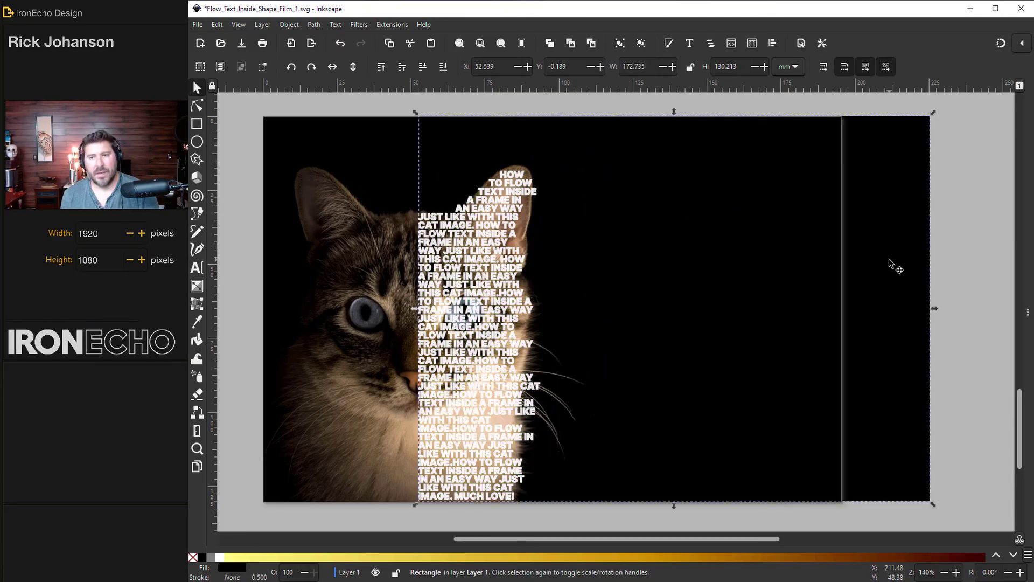
Lower the cat photo one step so it sits just beneath the text outlines.
click(384, 260)
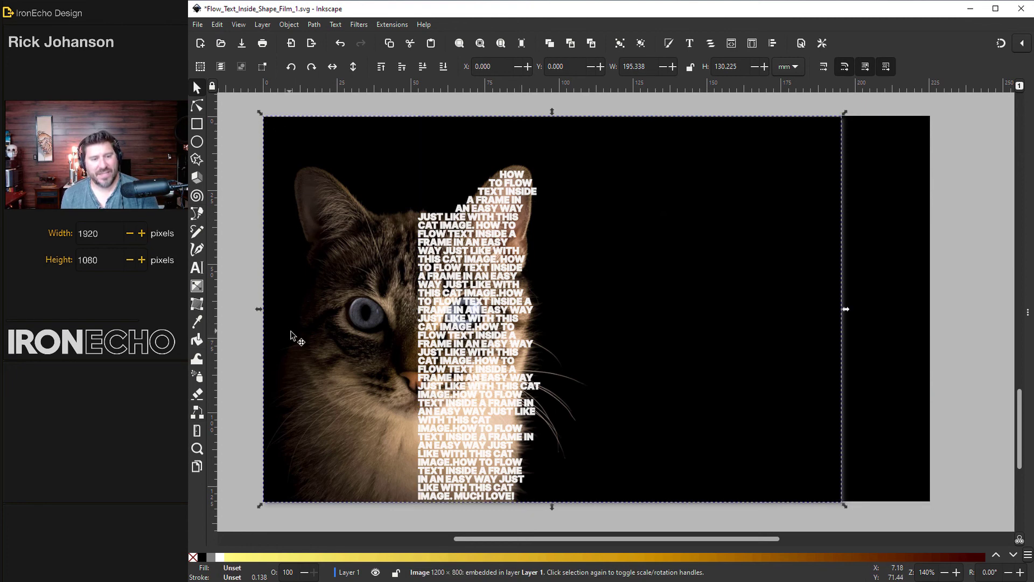
key(ctrl+z)
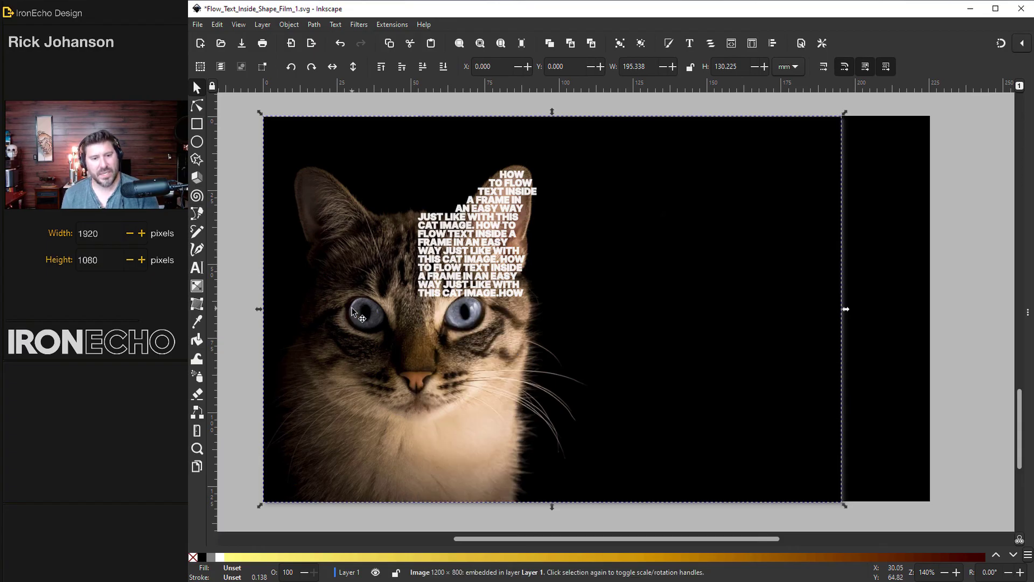
click(351, 281)
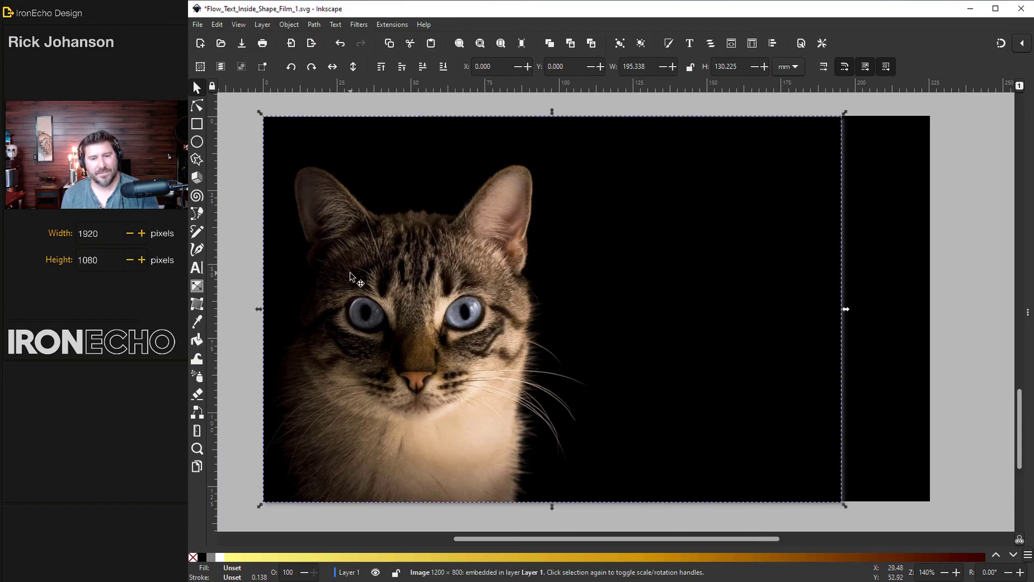
click(423, 67)
Select the text outlines with the cat photo and clip the photo to the lettering.
click(474, 219)
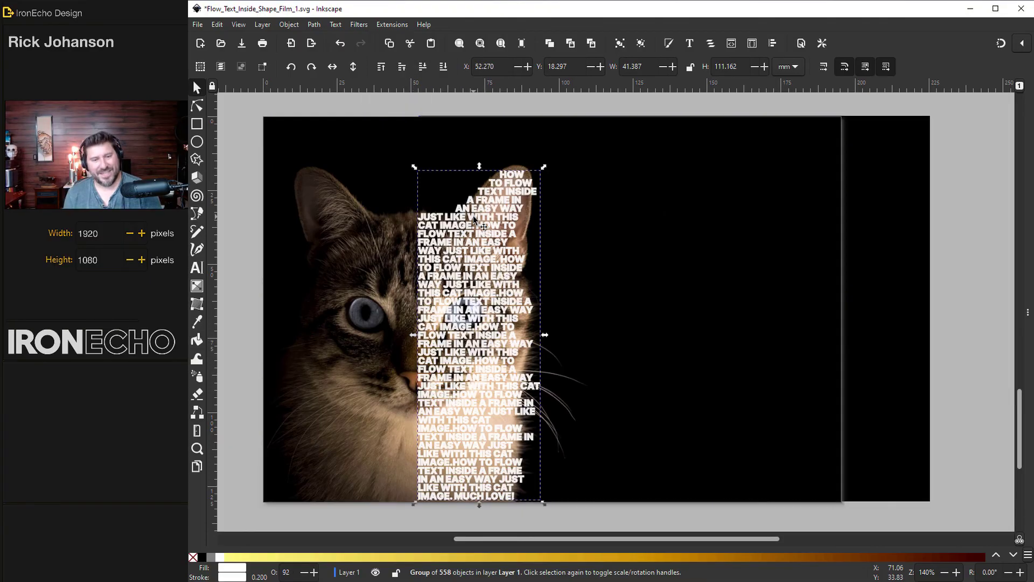
shift+click(337, 209)
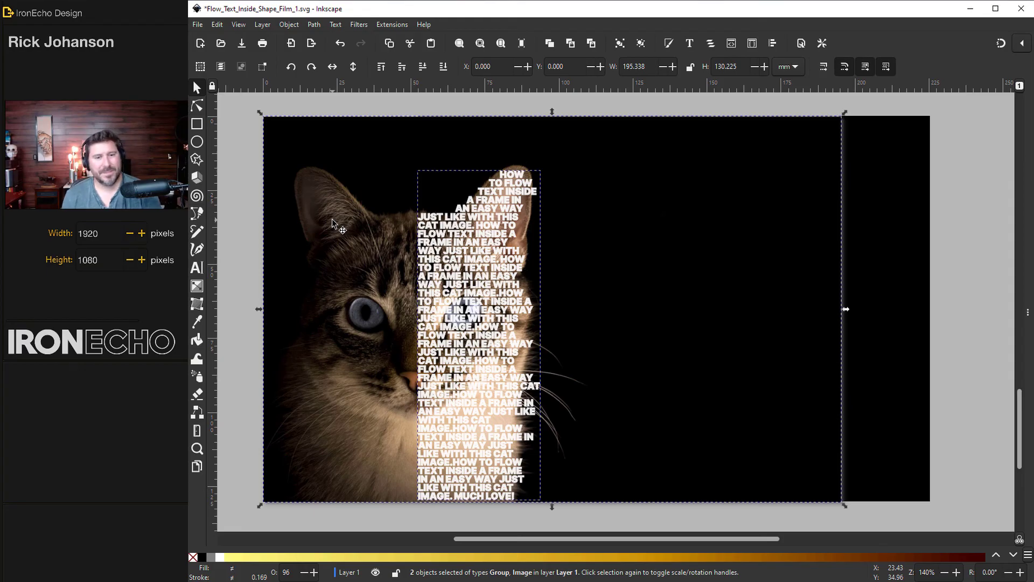
click(288, 24)
mouse_move(304, 165)
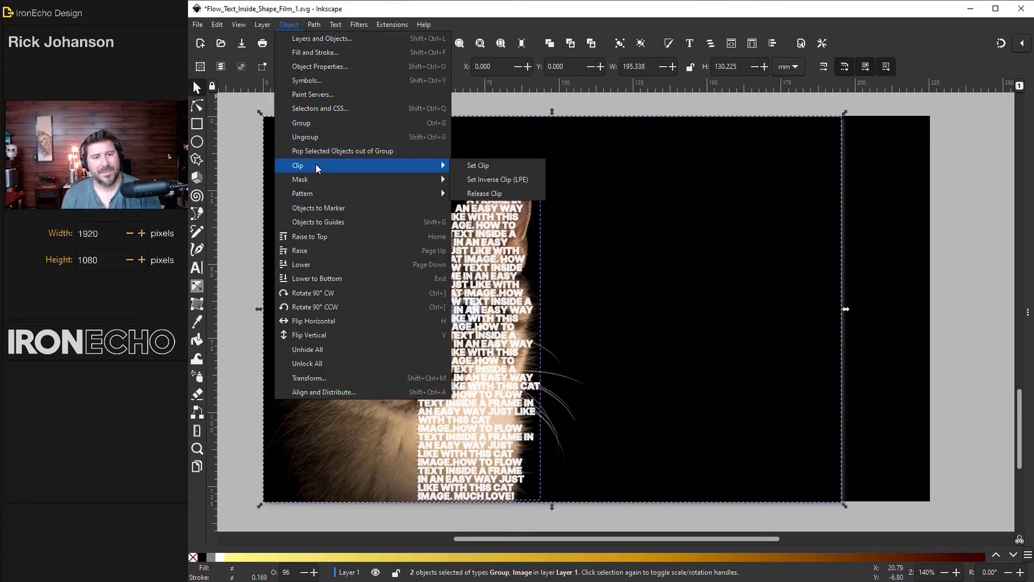
click(476, 164)
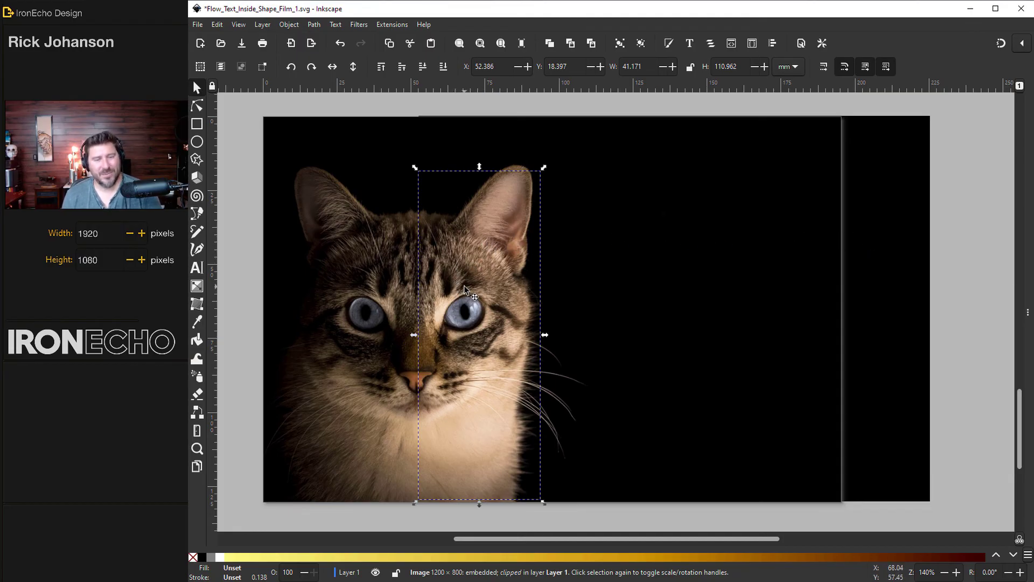
click(911, 140)
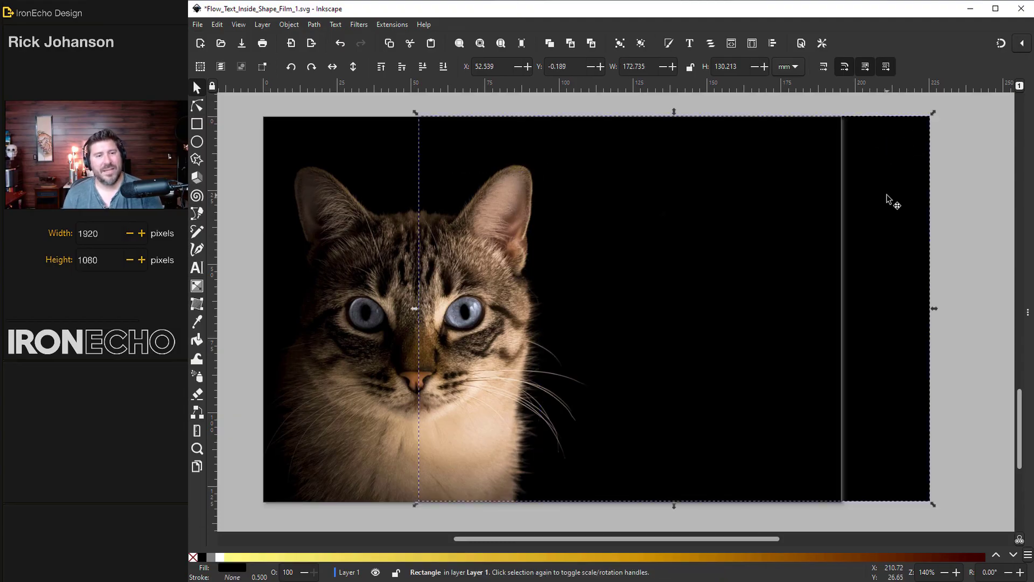
Raise the black rectangle one step above the clipped photo and align its left edge.
click(403, 67)
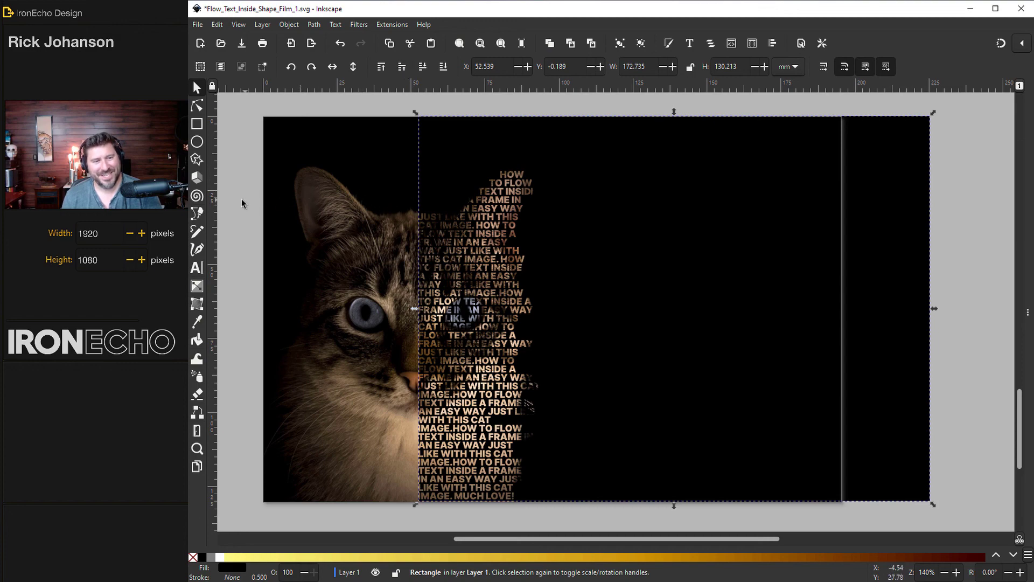
scroll(418, 240, up, 4)
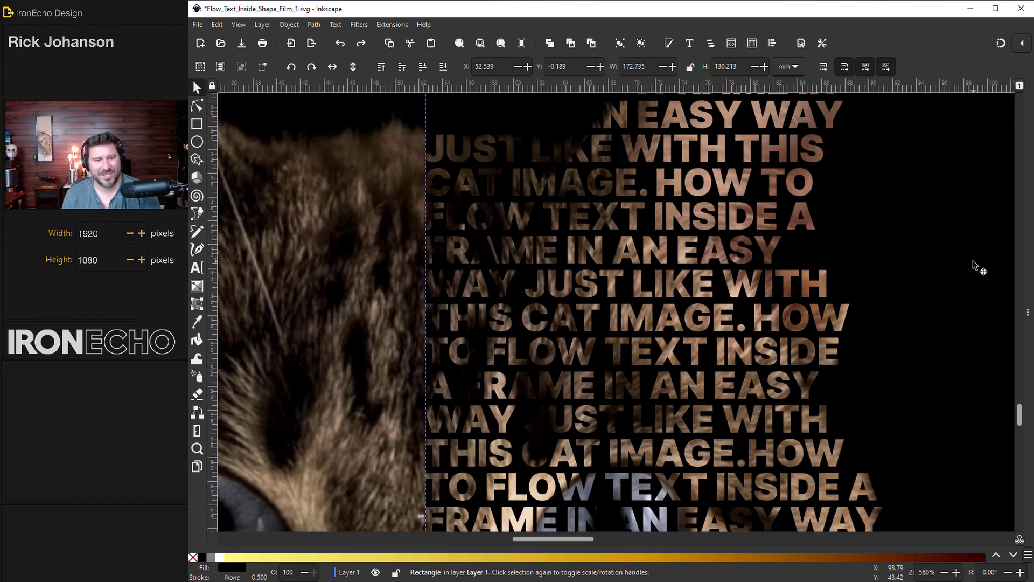
drag(969, 262, 965, 272)
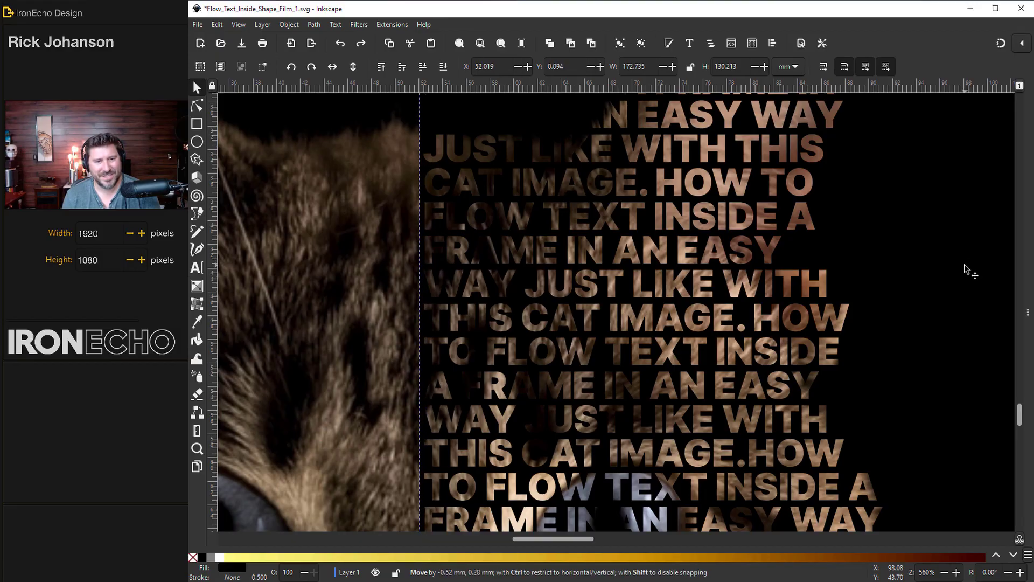
key(5)
key(Escape)
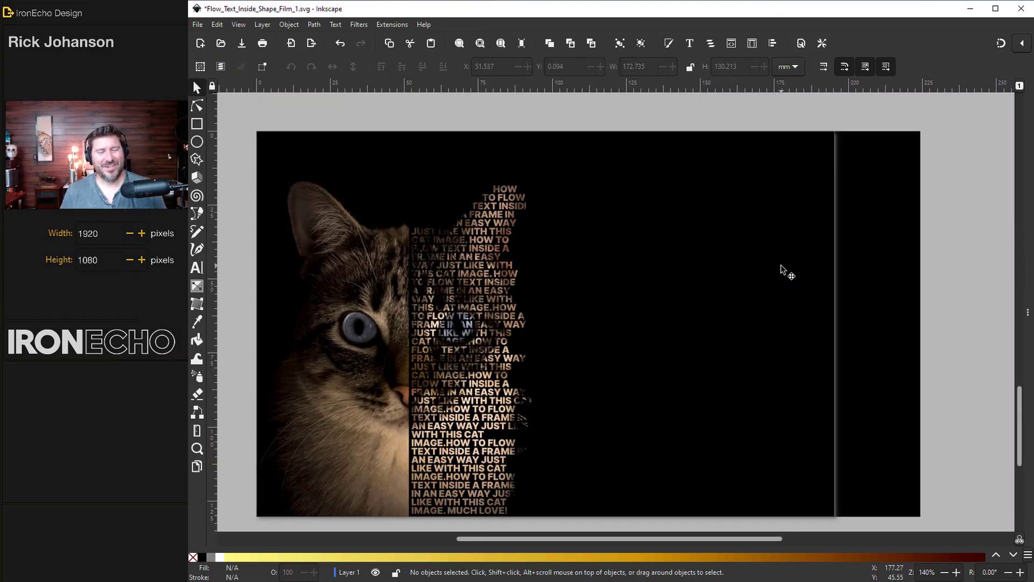